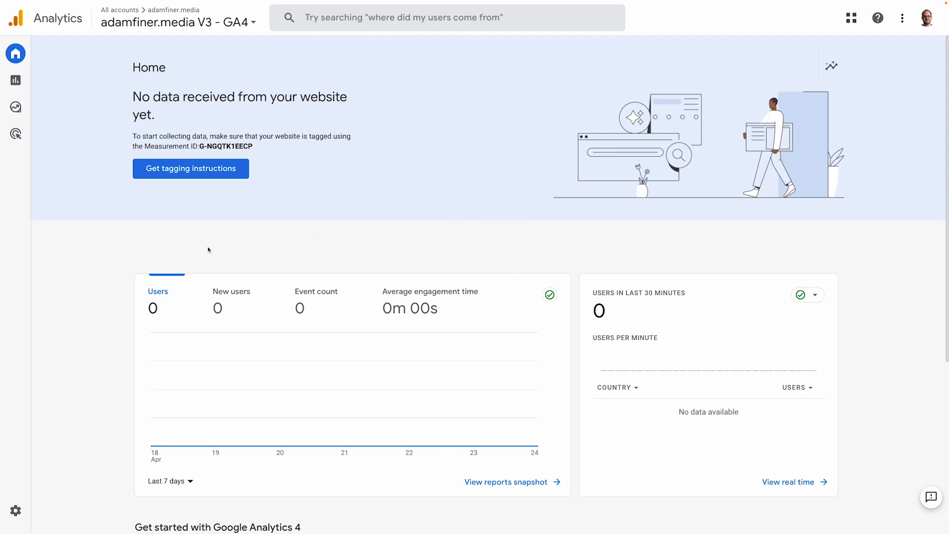
- From Admin's BigQuery links, start a new link and choose the first listed BigQuery project
{"action": "left_click", "coordinate": [9, 518]}
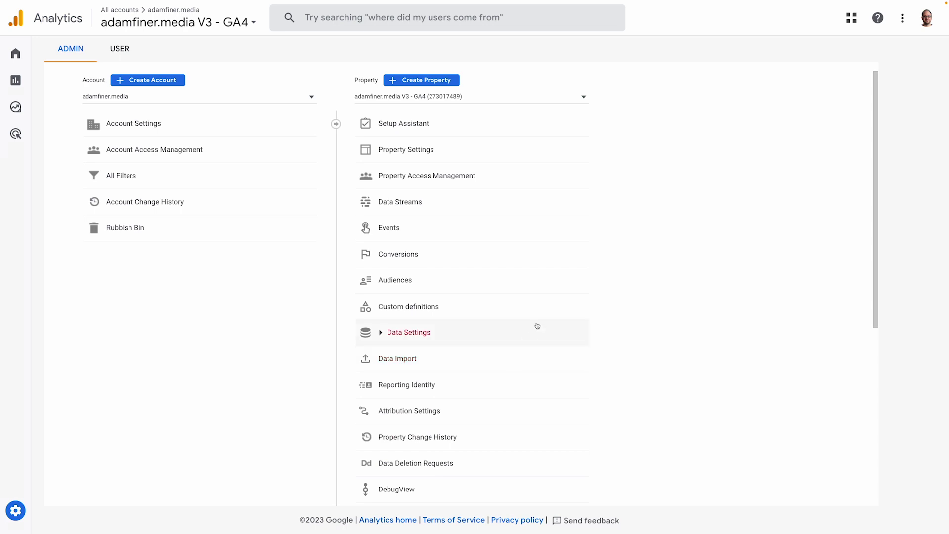
{"action": "scroll", "coordinate": [537, 326], "scroll_direction": "down", "scroll_amount": 5}
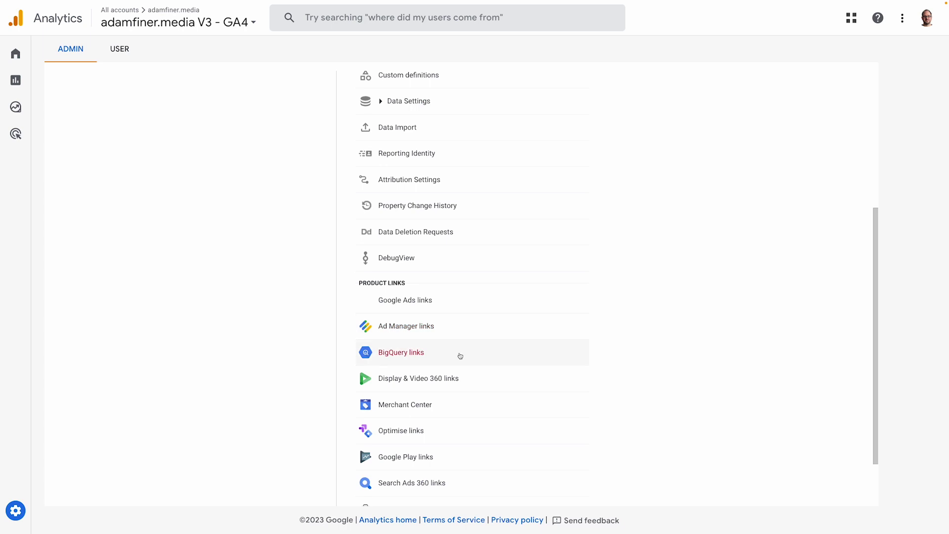
{"action": "left_click", "coordinate": [459, 355]}
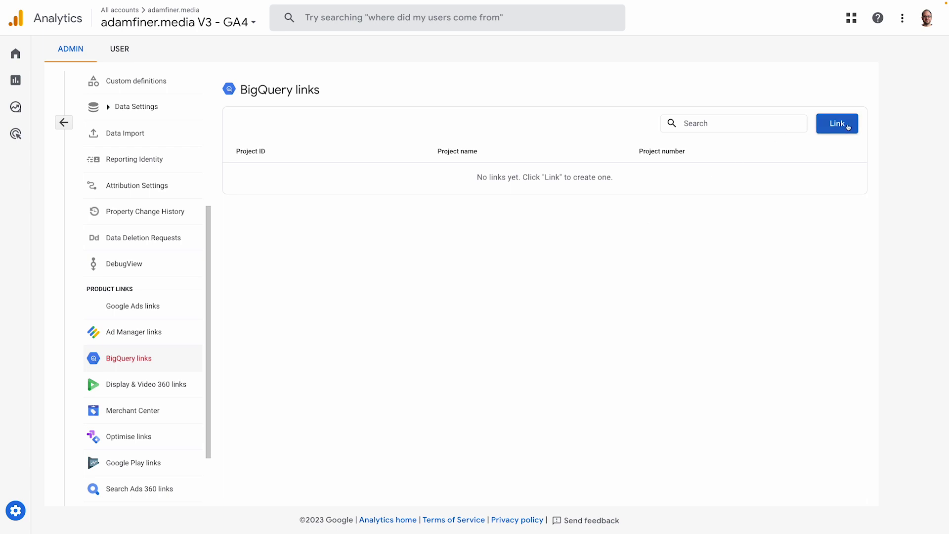
{"action": "left_click", "coordinate": [846, 127]}
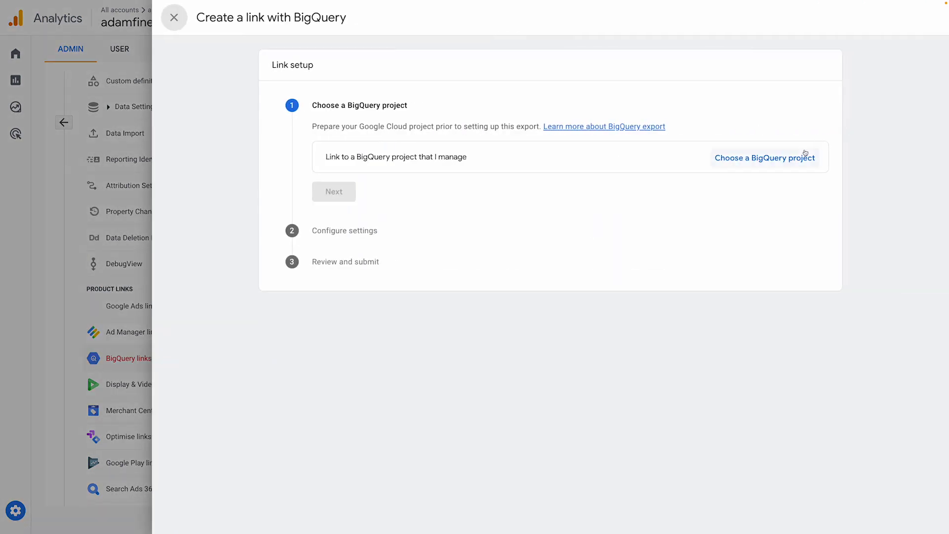
{"action": "left_click", "coordinate": [800, 158]}
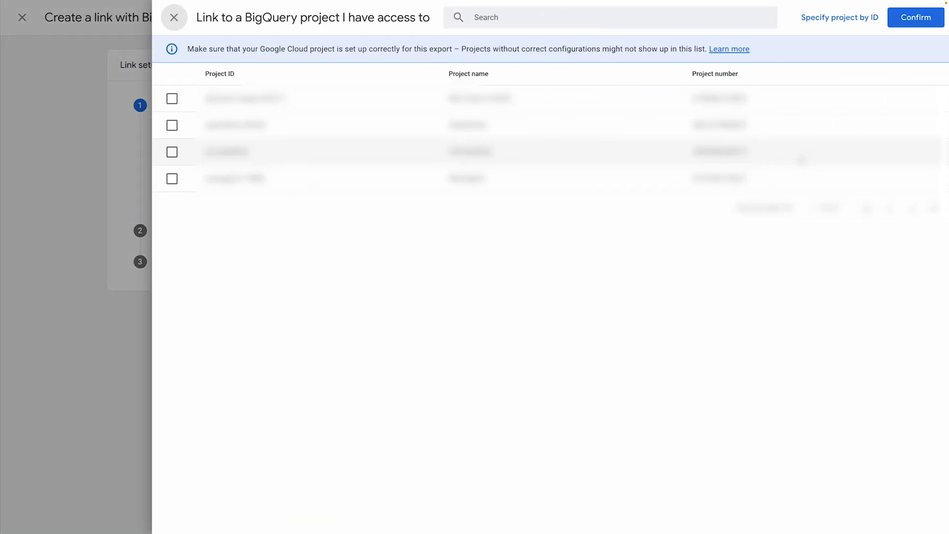
{"action": "left_click", "coordinate": [172, 100]}
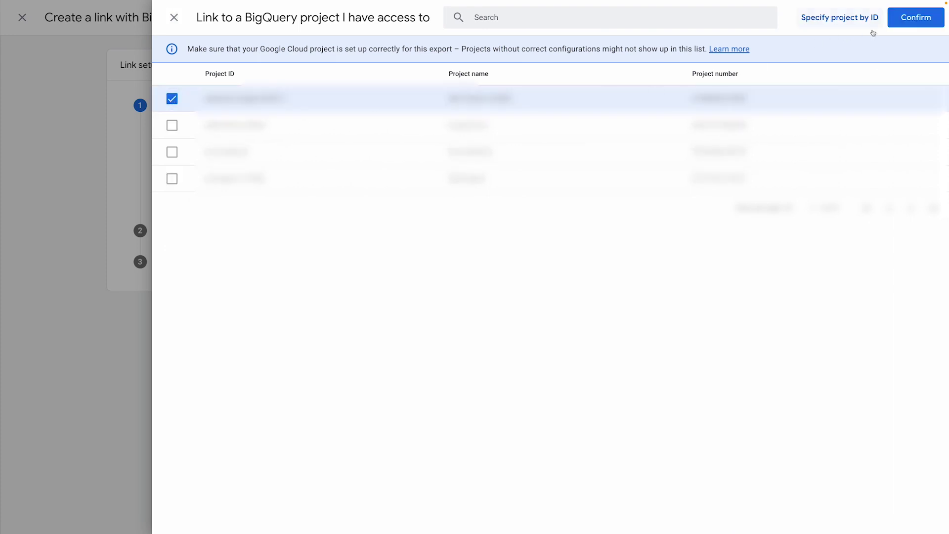
{"action": "left_click", "coordinate": [911, 17]}
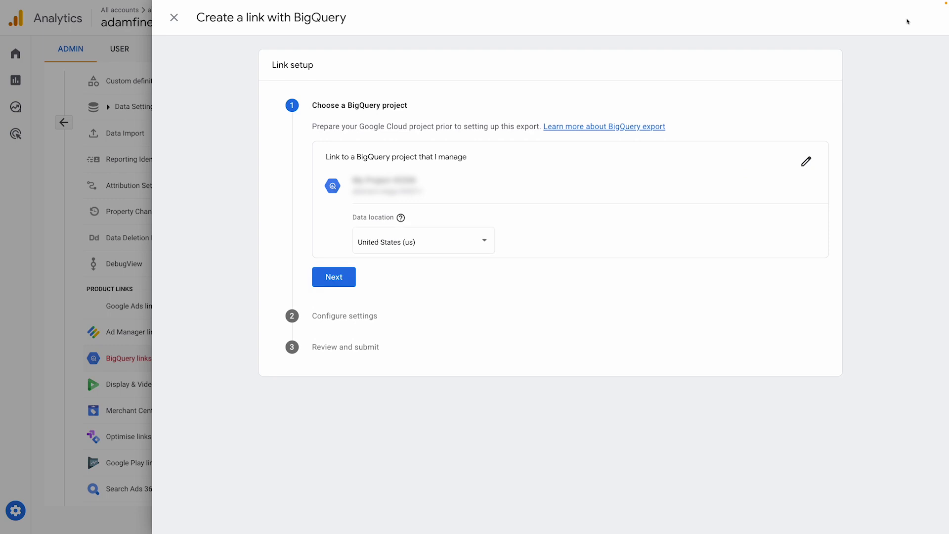
{"action": "left_click", "coordinate": [492, 244]}
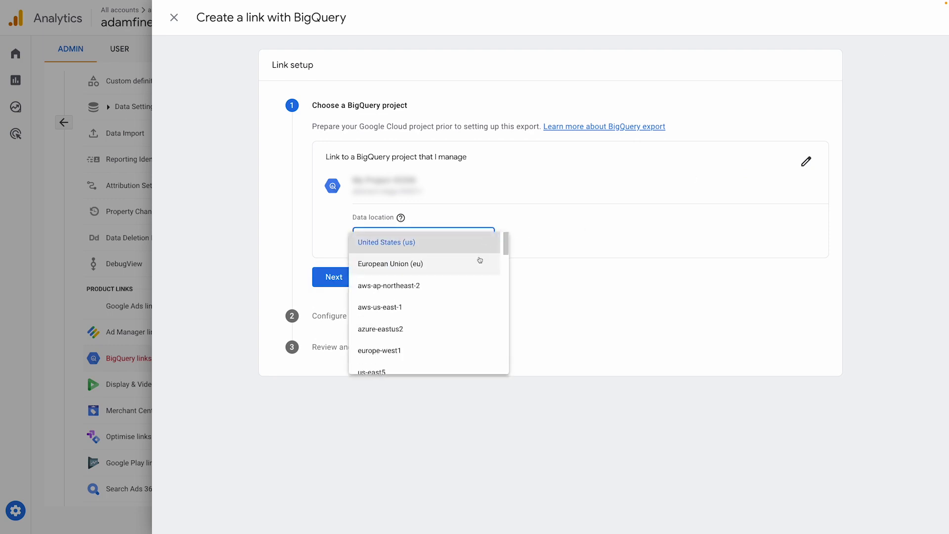
- Set the link's data location to European Union (eu), review data streams, and choose Daily export
{"action": "left_click", "coordinate": [479, 261]}
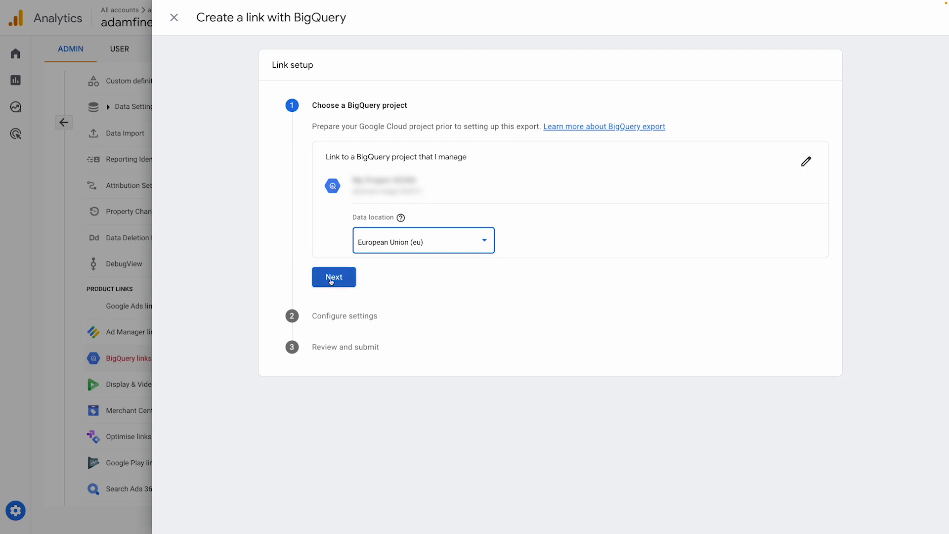
{"action": "left_click", "coordinate": [332, 280]}
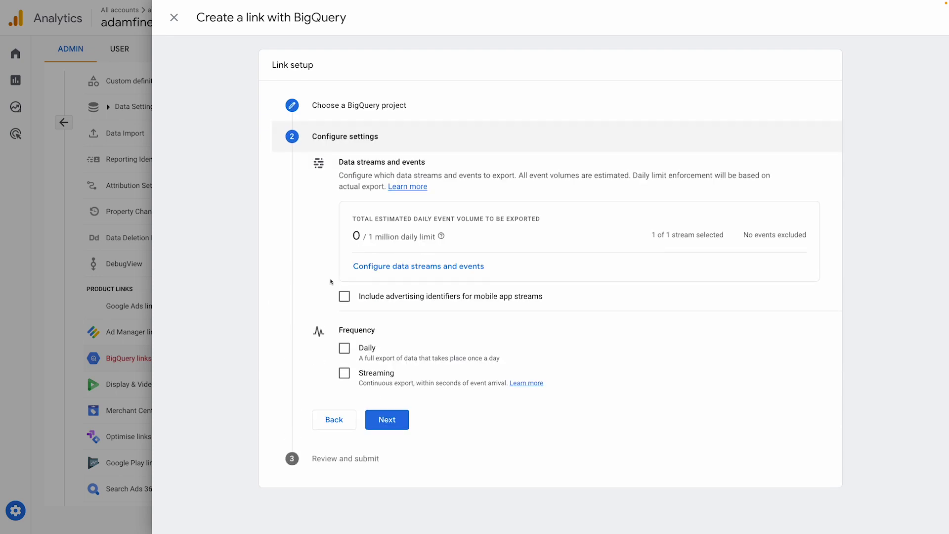
{"action": "left_click", "coordinate": [386, 268]}
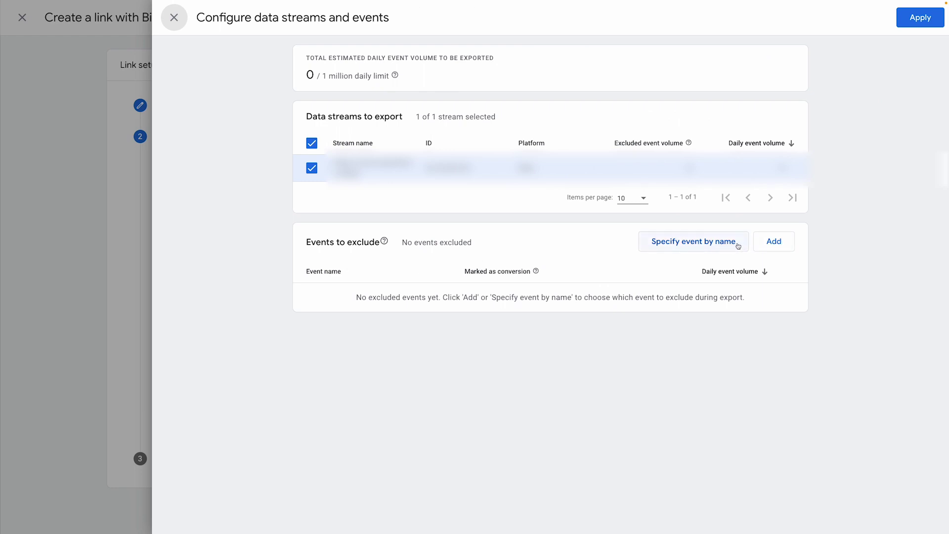
{"action": "left_click", "coordinate": [174, 18]}
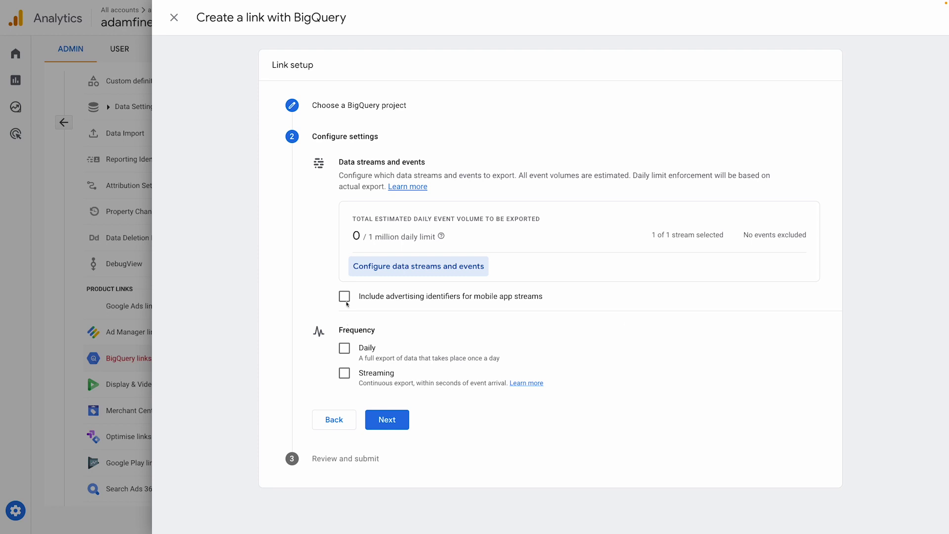
{"action": "left_click", "coordinate": [344, 350]}
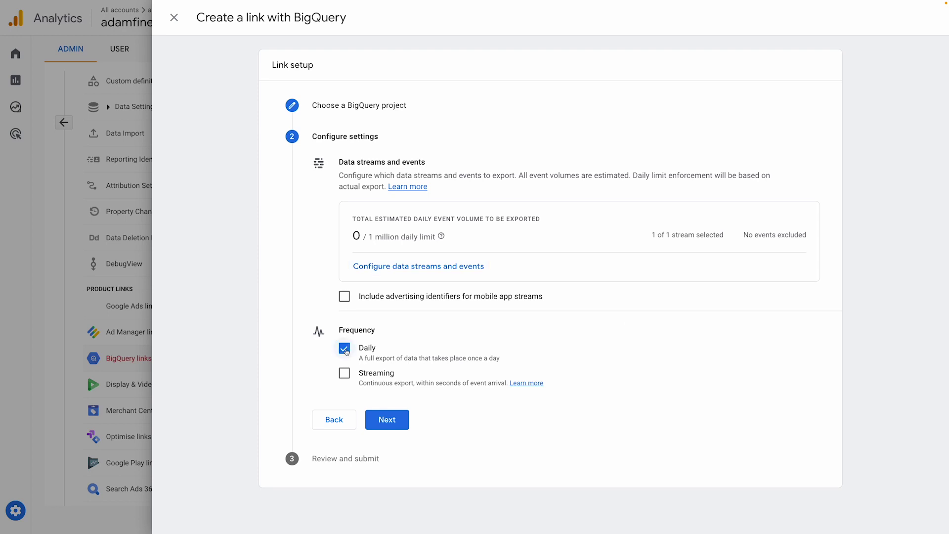
{"action": "left_click", "coordinate": [396, 423]}
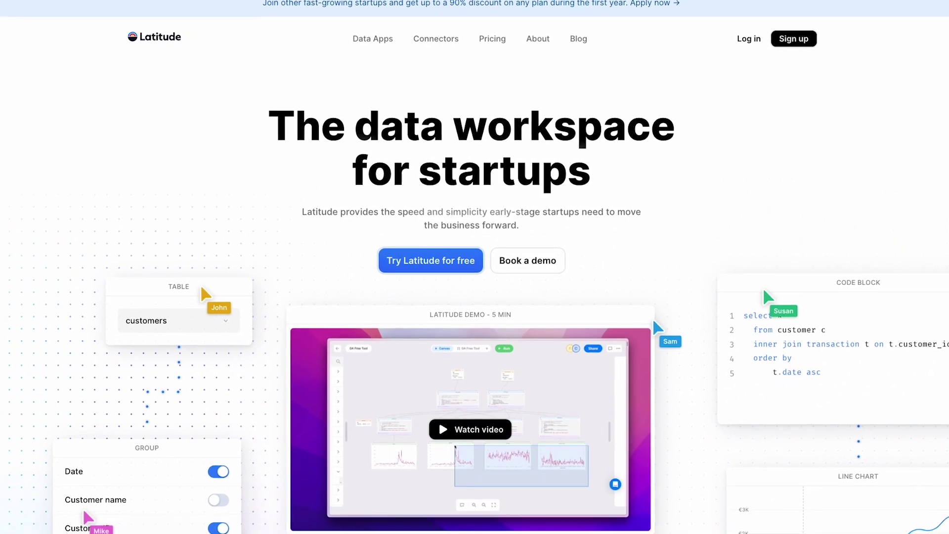
- Scroll down the Connectors page toward the BigQuery connector
{"action": "scroll", "coordinate": [474, 267], "scroll_direction": "down", "scroll_amount": 15}
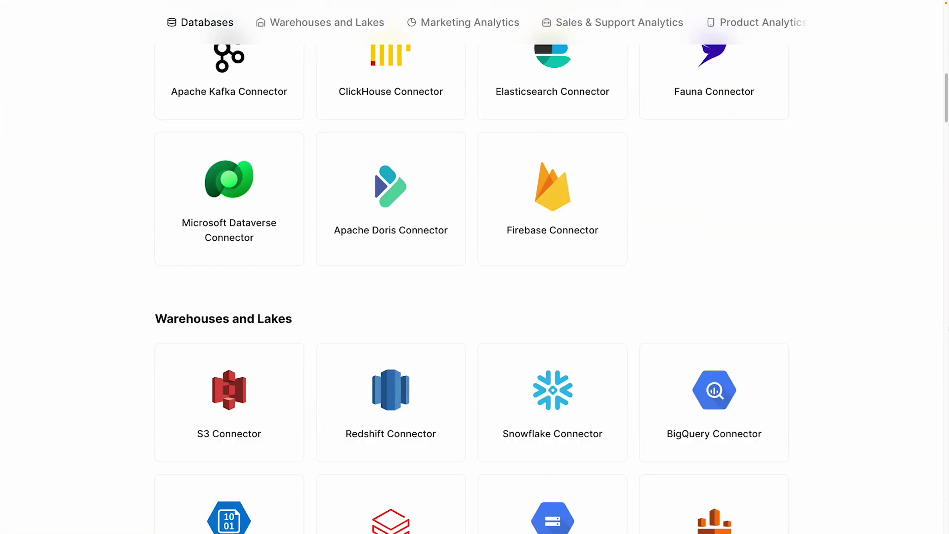
{"action": "scroll", "coordinate": [475, 267], "scroll_direction": "down", "scroll_amount": 15}
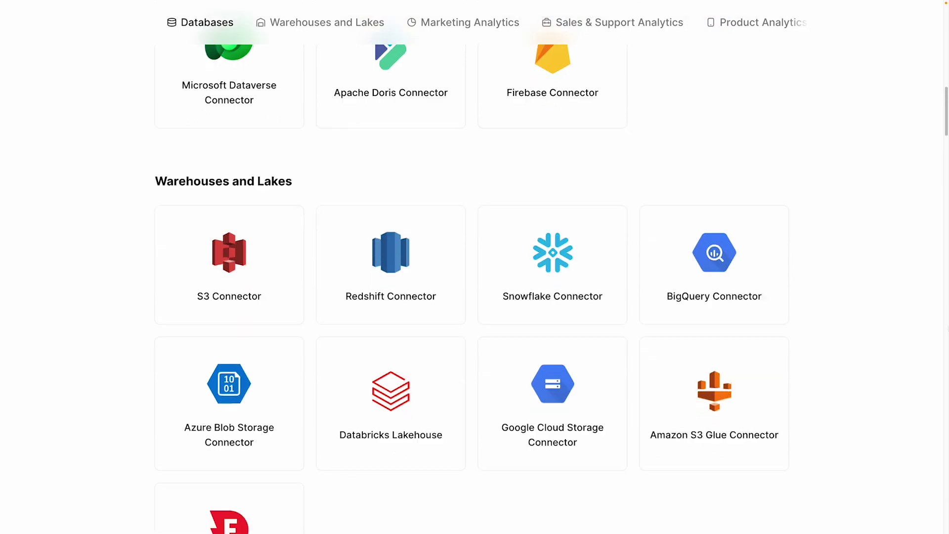
{"action": "scroll", "coordinate": [475, 267], "scroll_direction": "down", "scroll_amount": 6}
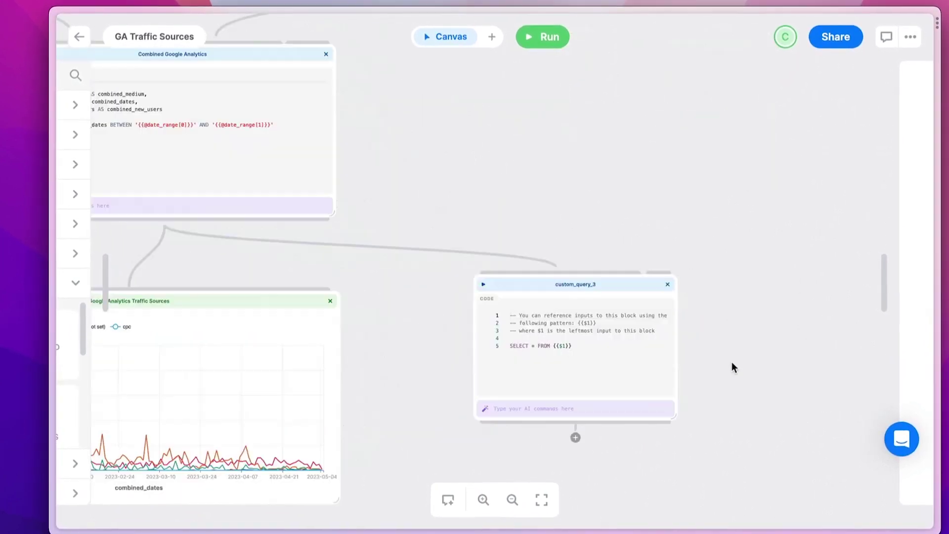
- Add a column line to the query and enter 'comb' and 'group all users by month and show evolution'
{"action": "key", "text": "BackSpace"}
{"action": "key", "text": "BackSpace"}
{"action": "key", "text": "BackSpace"}
{"action": "key", "text": "Return"}
{"action": "key", "text": "Return"}
{"action": "key", "text": "Up"}
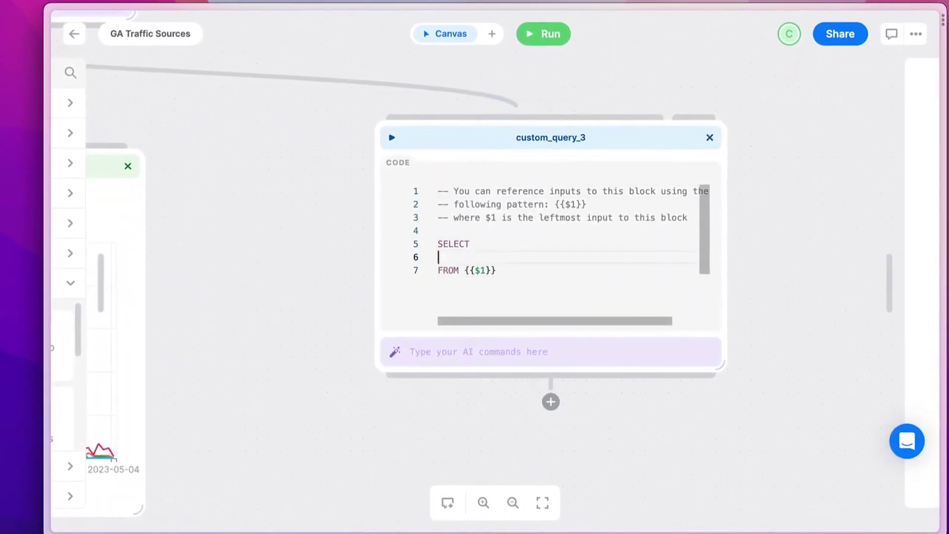
{"action": "type", "text": "comb"}
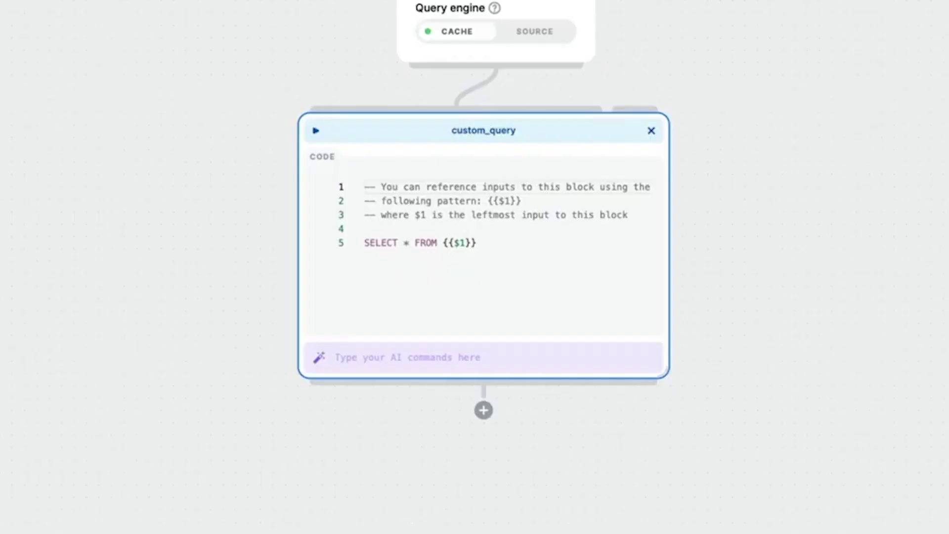
{"action": "type", "text": "group all"}
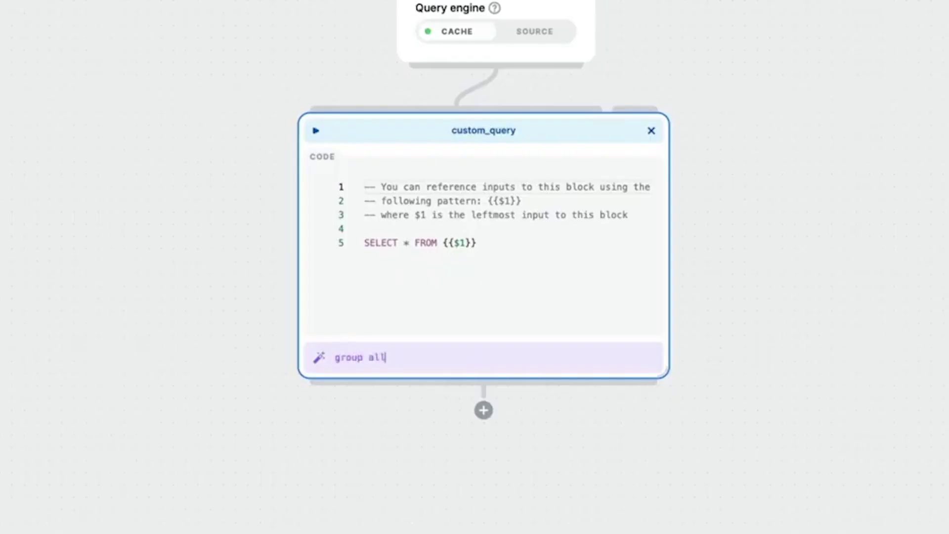
{"action": "type", "text": " users by month and show evolution"}
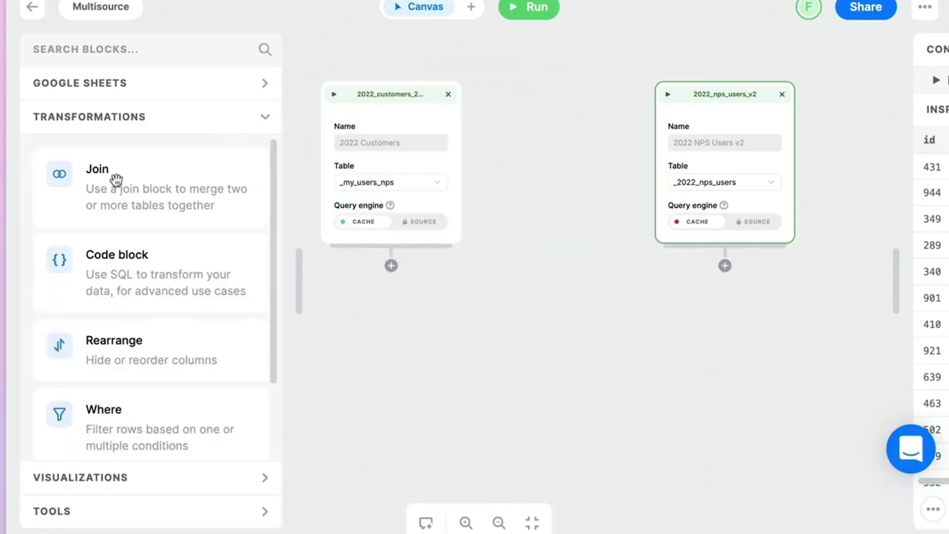
- Place a Join block fed by 2022 Customers, and add Postgresql and User-Nps-Activation sources
{"action": "left_click_drag", "start_coordinate": [114, 178], "coordinate": [514, 310]}
{"action": "left_click_drag", "start_coordinate": [390, 265], "coordinate": [470, 306]}
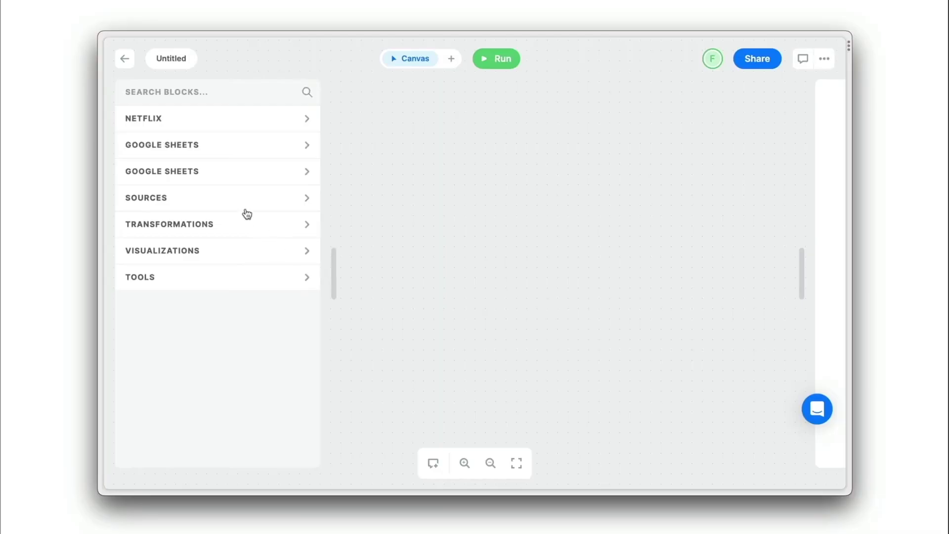
{"action": "left_click", "coordinate": [242, 200]}
{"action": "left_click_drag", "start_coordinate": [184, 237], "coordinate": [383, 148]}
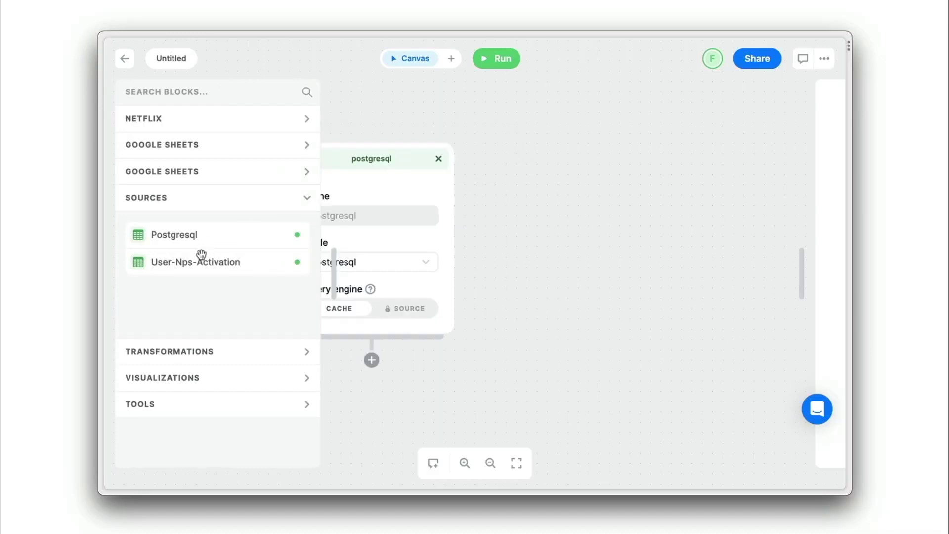
{"action": "left_click_drag", "start_coordinate": [201, 254], "coordinate": [616, 157]}
{"action": "left_click", "coordinate": [273, 197]}
- Add a Join block below the two sources and connect both into it
{"action": "left_click", "coordinate": [273, 223]}
{"action": "left_click_drag", "start_coordinate": [195, 284], "coordinate": [467, 296]}
{"action": "left_click_drag", "start_coordinate": [323, 211], "coordinate": [425, 279]}
{"action": "left_click_drag", "start_coordinate": [650, 212], "coordinate": [494, 276]}
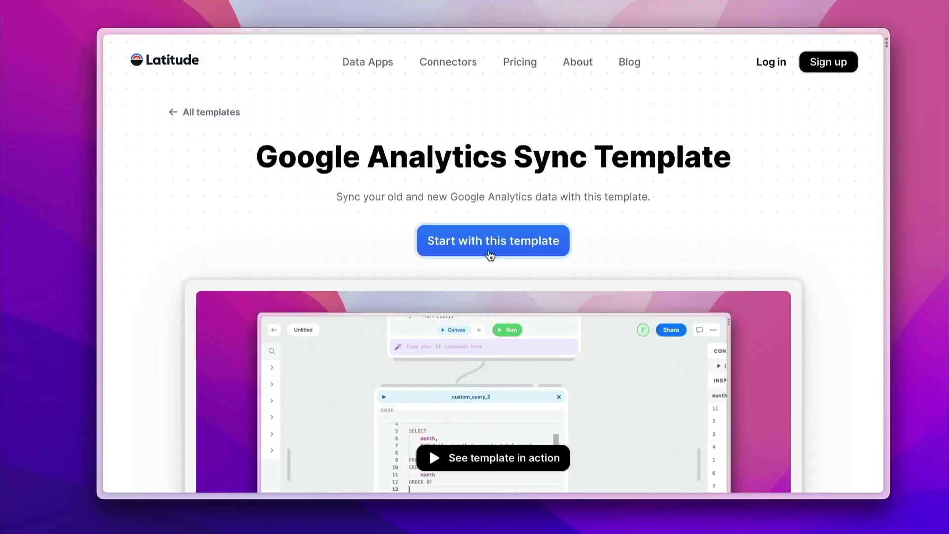
- Start from the Google Analytics Sync Template and copy its share link set to the current view
{"action": "left_click", "coordinate": [490, 255]}
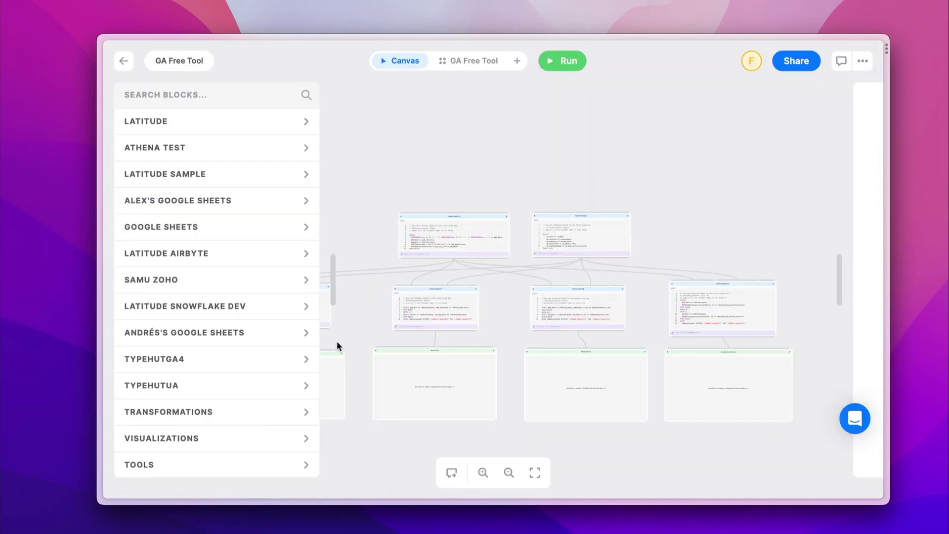
{"action": "left_click", "coordinate": [148, 352]}
{"action": "scroll", "coordinate": [684, 249], "scroll_direction": "up", "scroll_amount": 3}
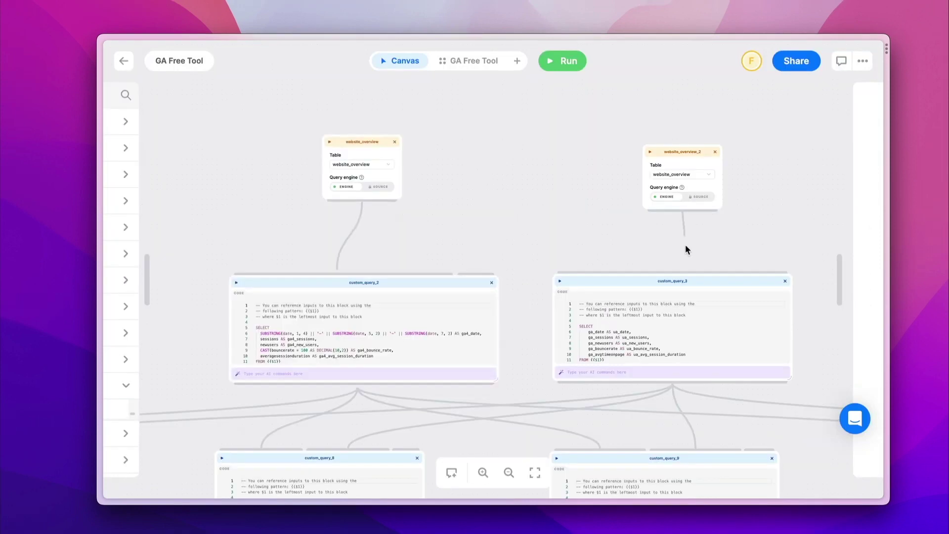
{"action": "scroll", "coordinate": [686, 261], "scroll_direction": "down", "scroll_amount": 5}
{"action": "scroll", "coordinate": [293, 341], "scroll_direction": "up", "scroll_amount": 6}
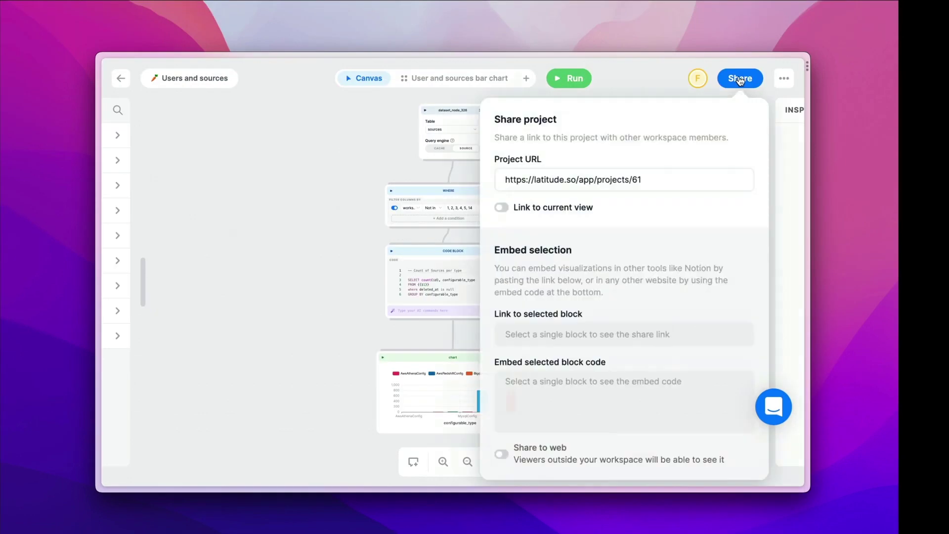
{"action": "left_click", "coordinate": [523, 207]}
{"action": "left_click", "coordinate": [738, 182]}
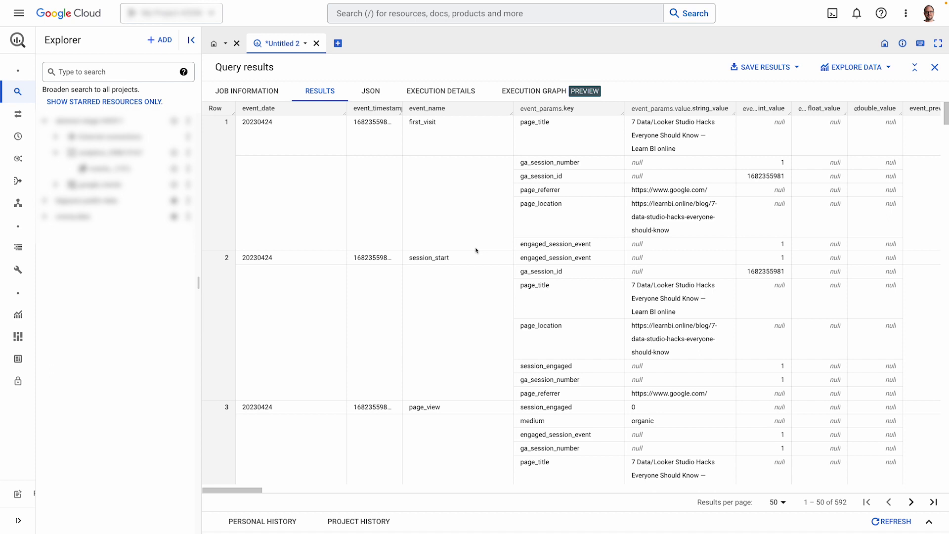
{"action": "scroll", "coordinate": [476, 250], "scroll_direction": "down", "scroll_amount": 10}
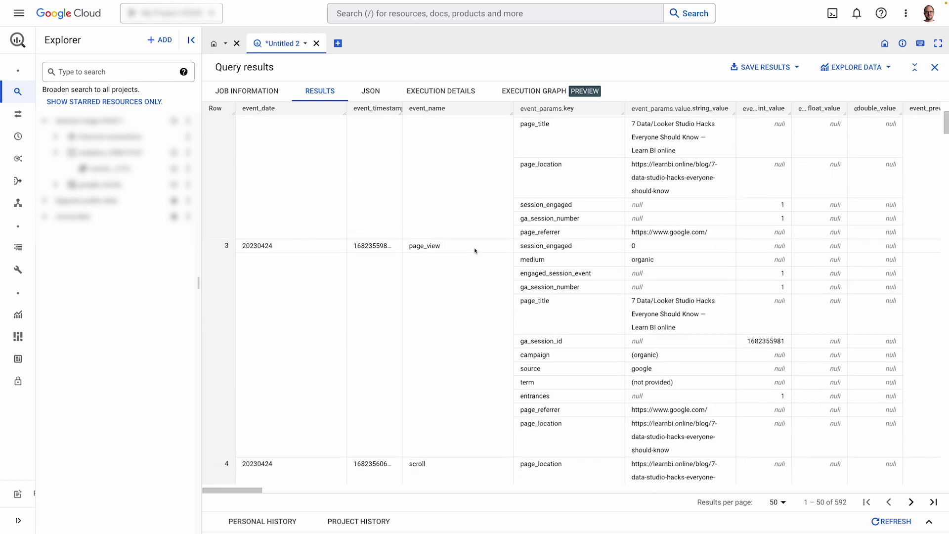
{"action": "scroll", "coordinate": [473, 252], "scroll_direction": "down", "scroll_amount": 10}
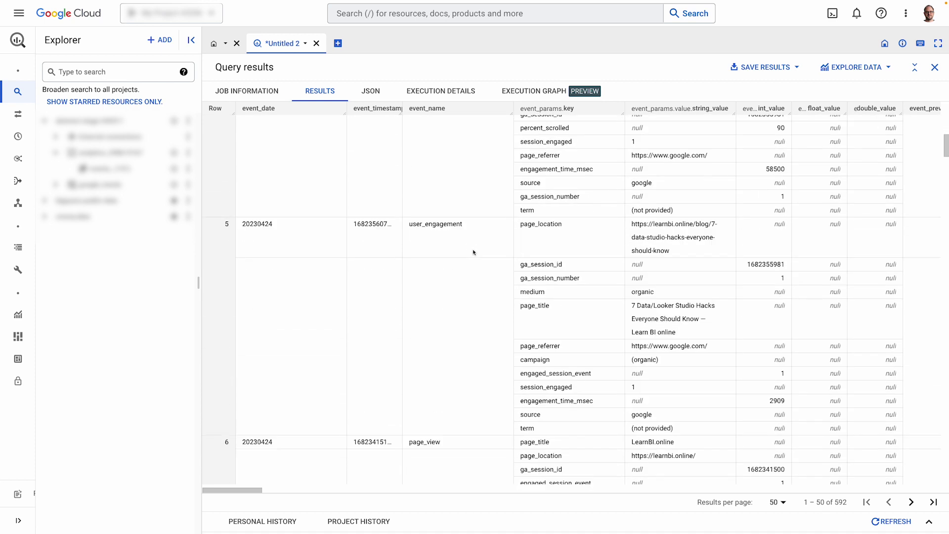
{"action": "scroll", "coordinate": [473, 252], "scroll_direction": "down", "scroll_amount": 5}
{"action": "scroll", "coordinate": [462, 255], "scroll_direction": "right", "scroll_amount": 7}
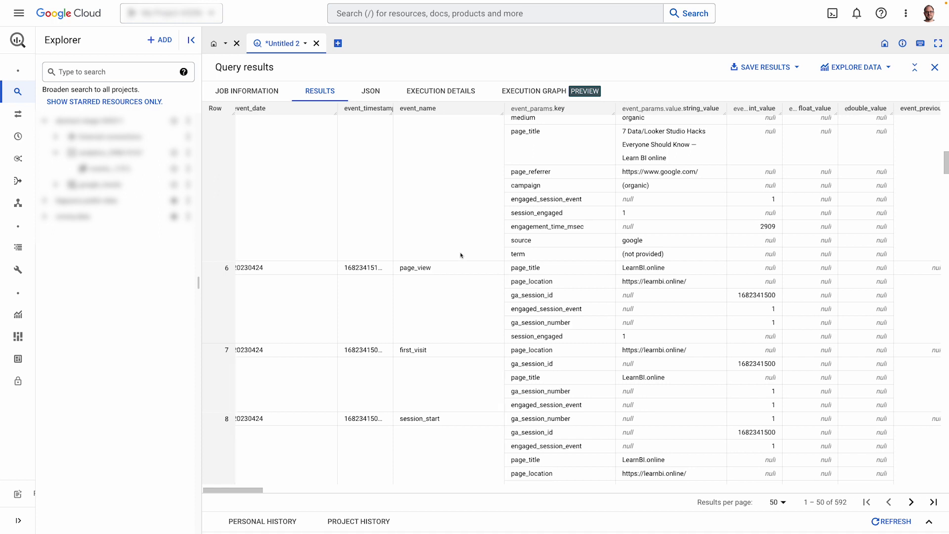
{"action": "scroll", "coordinate": [458, 255], "scroll_direction": "right", "scroll_amount": 9}
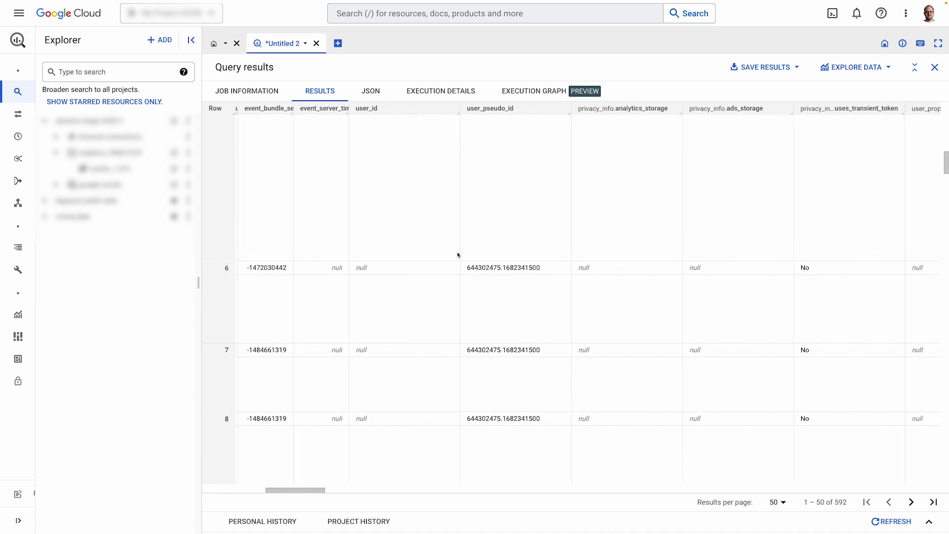
{"action": "scroll", "coordinate": [458, 255], "scroll_direction": "left", "scroll_amount": 8}
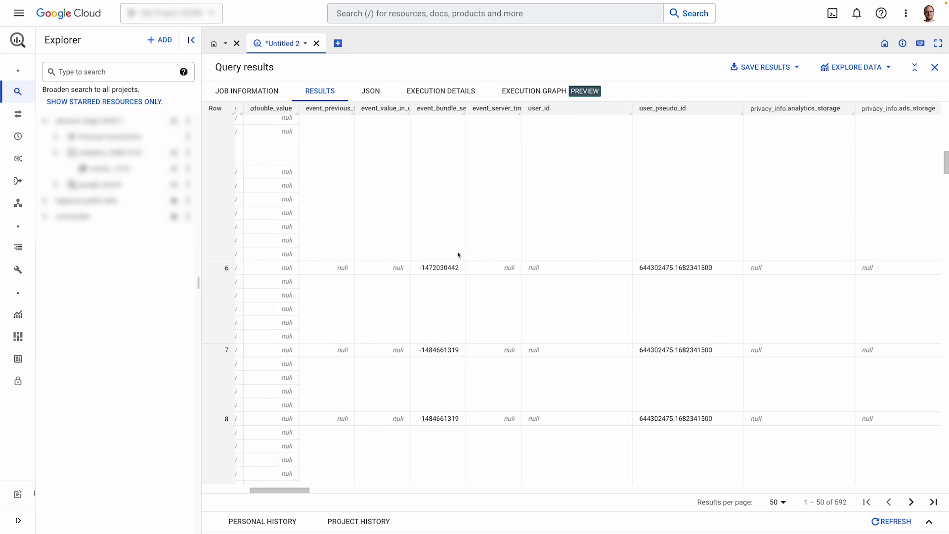
{"action": "scroll", "coordinate": [460, 255], "scroll_direction": "left", "scroll_amount": 8}
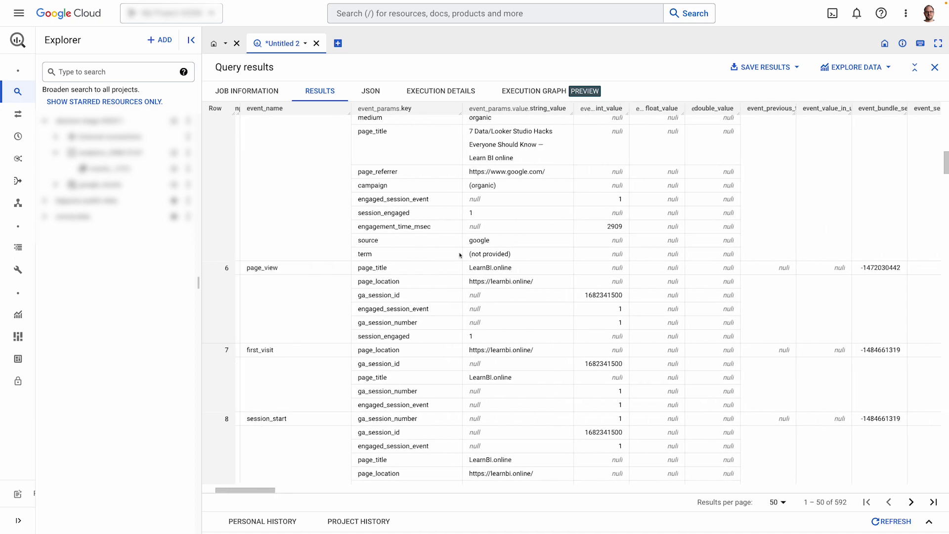
{"action": "scroll", "coordinate": [465, 252], "scroll_direction": "up", "scroll_amount": 8}
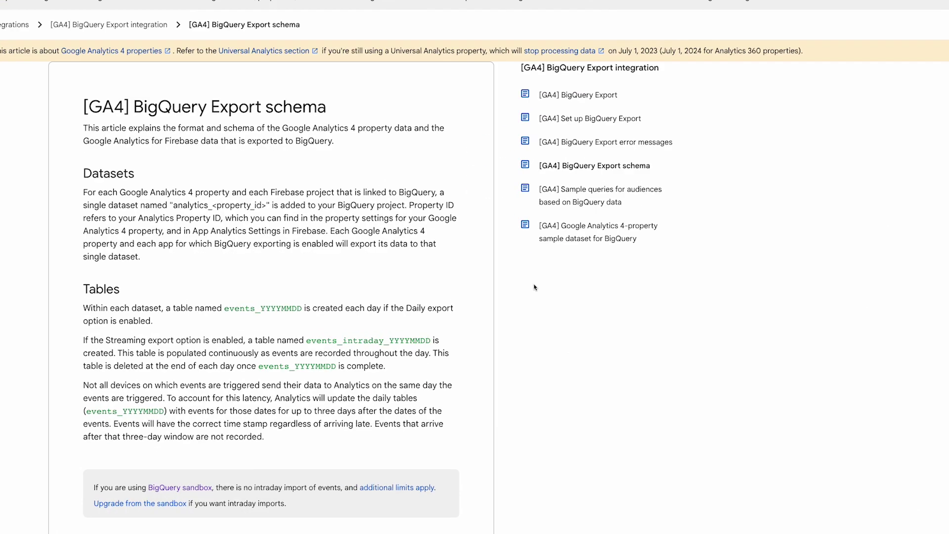
- Expand the event fields section in the schema article's Columns list and scroll through it
{"action": "scroll", "coordinate": [577, 244], "scroll_direction": "down", "scroll_amount": 7}
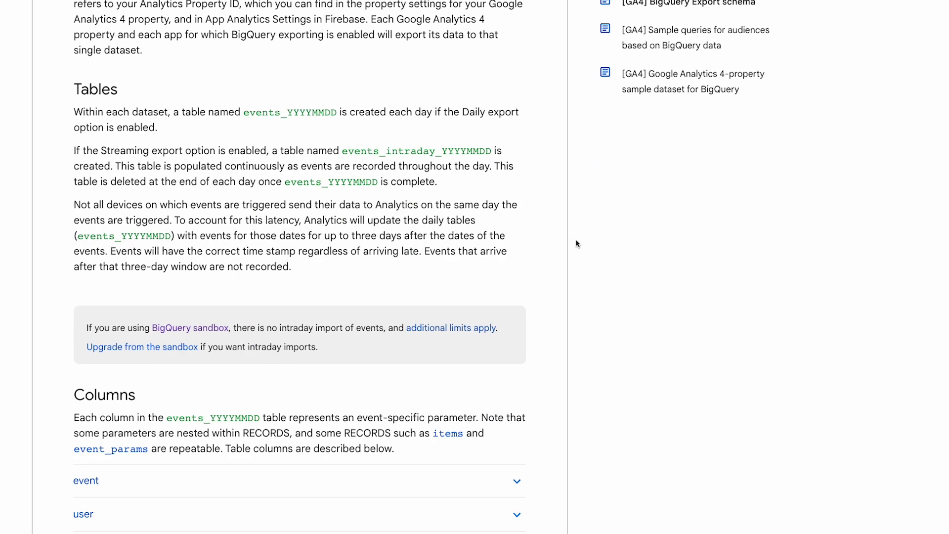
{"action": "left_click", "coordinate": [518, 159]}
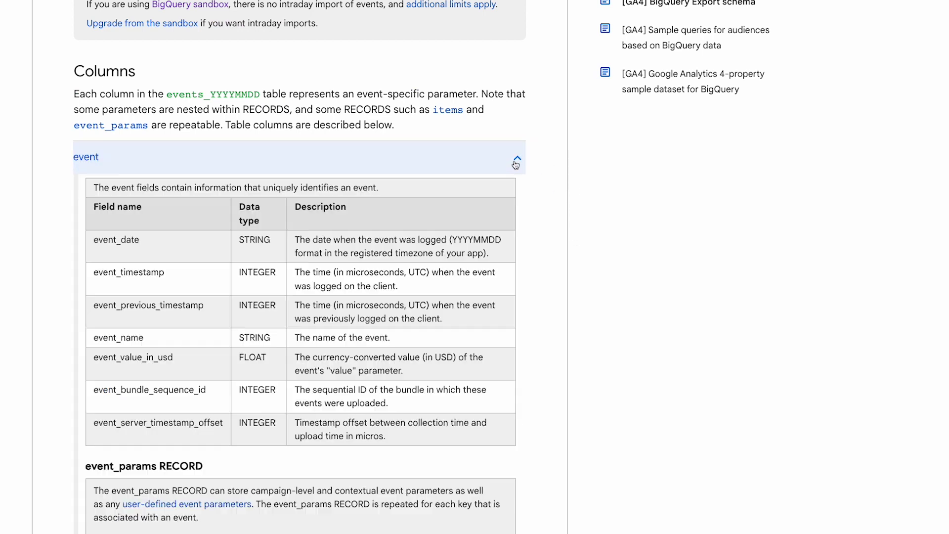
{"action": "scroll", "coordinate": [529, 200], "scroll_direction": "down", "scroll_amount": 1}
{"action": "scroll", "coordinate": [528, 199], "scroll_direction": "down", "scroll_amount": 6}
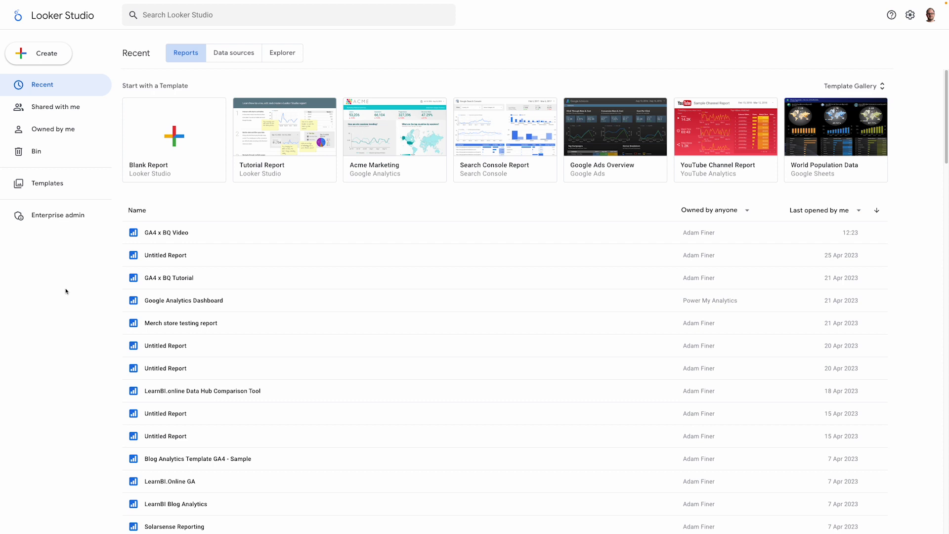
- Create a BigQuery data source on My Project 42206 > analytics_298619167 > events_YYYYMMDD (Events) and create a report
{"action": "left_click", "coordinate": [40, 55]}
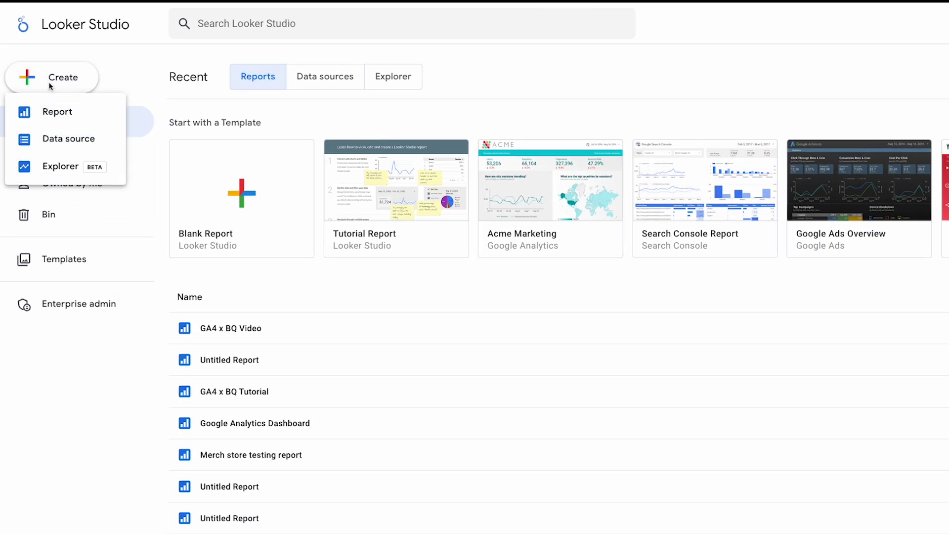
{"action": "left_click", "coordinate": [59, 140]}
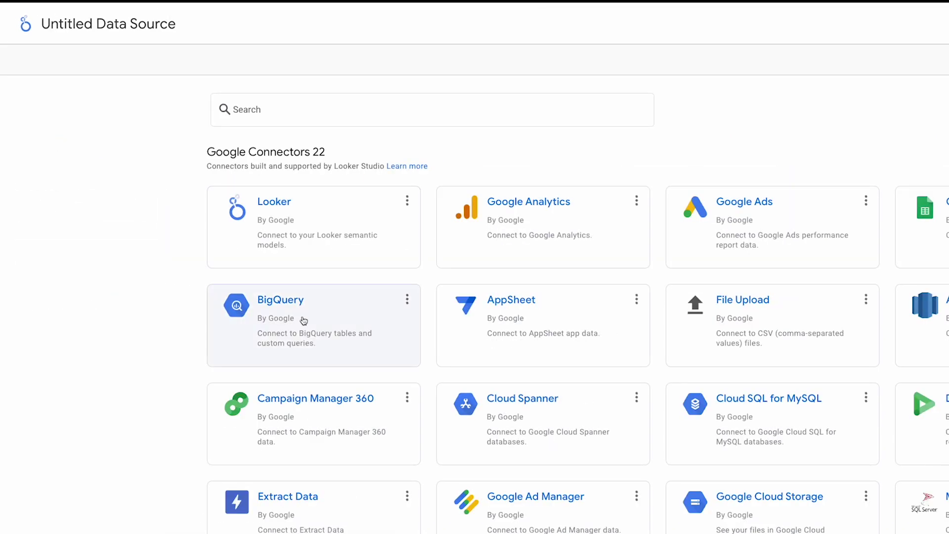
{"action": "left_click", "coordinate": [311, 329]}
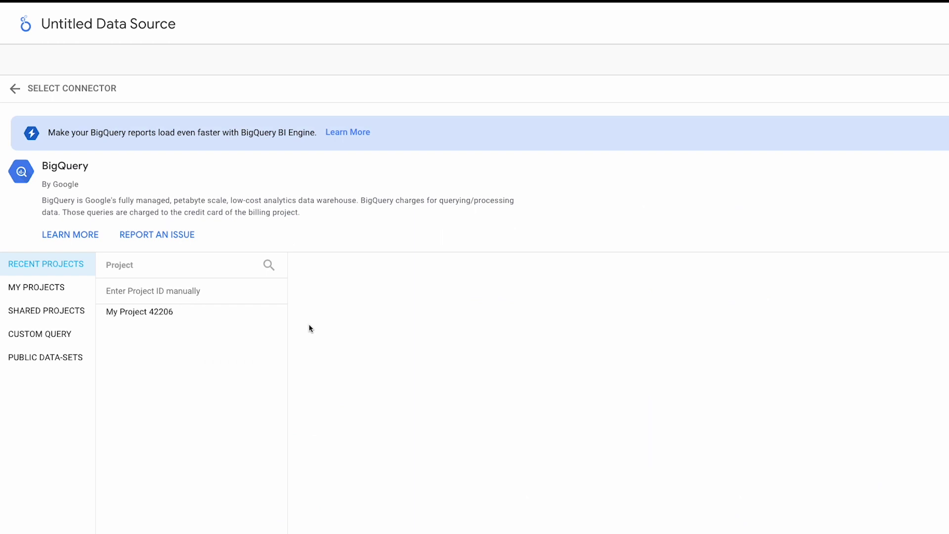
{"action": "left_click", "coordinate": [176, 312]}
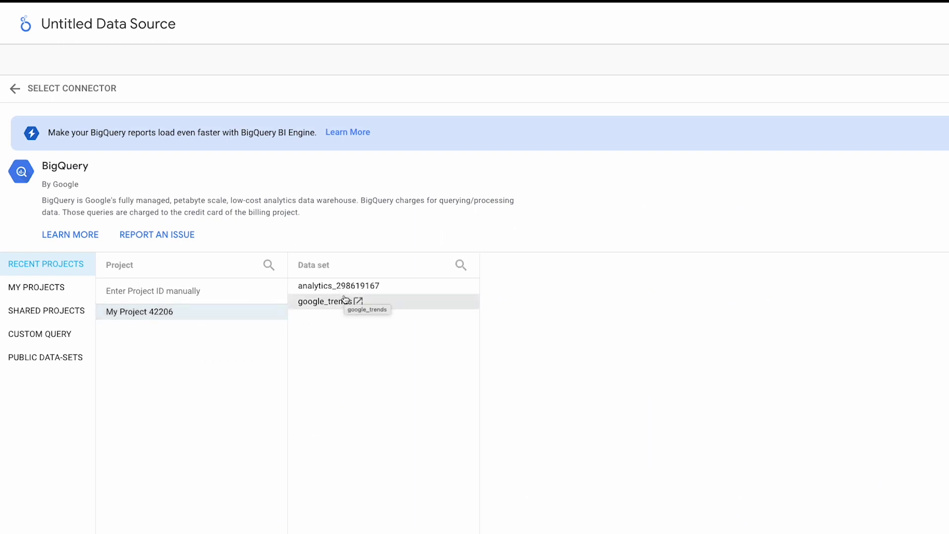
{"action": "left_click", "coordinate": [341, 288]}
{"action": "left_click", "coordinate": [523, 289]}
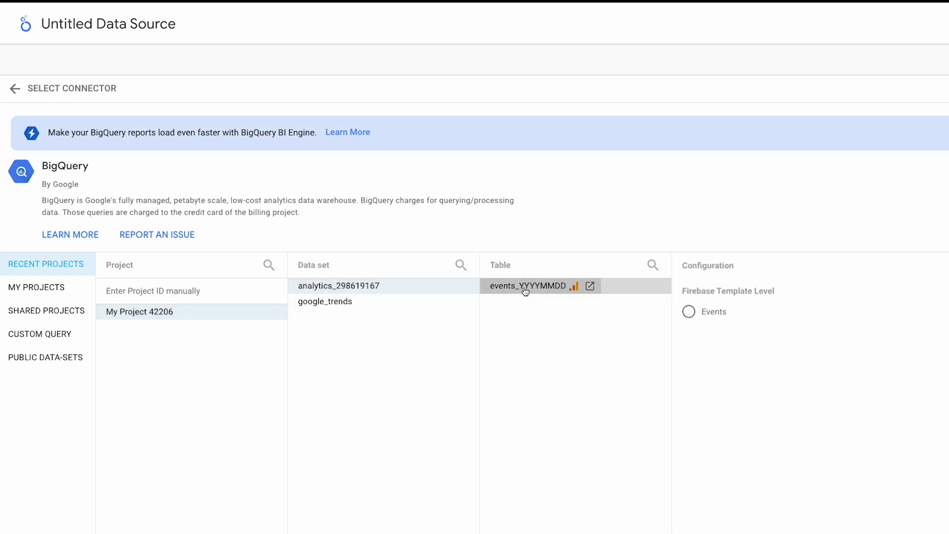
{"action": "left_click", "coordinate": [688, 311]}
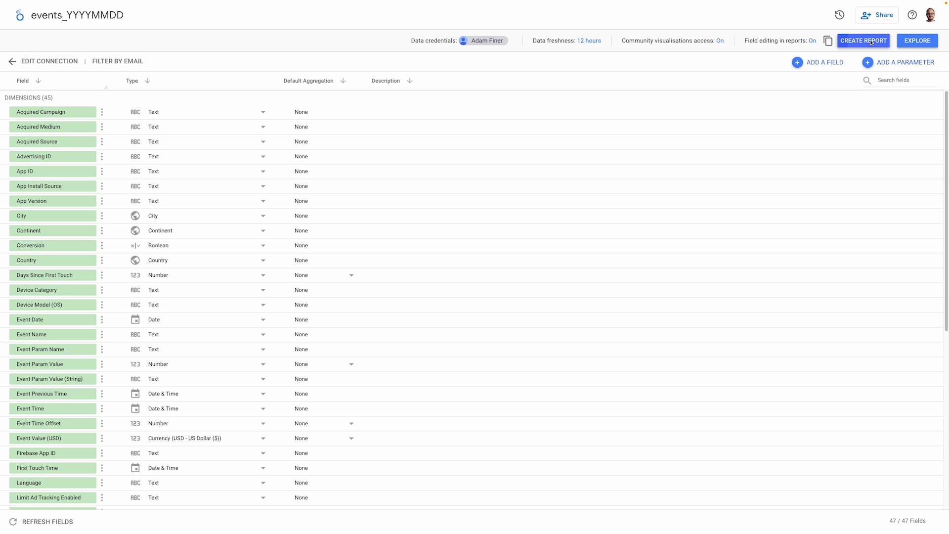
{"action": "left_click", "coordinate": [871, 42]}
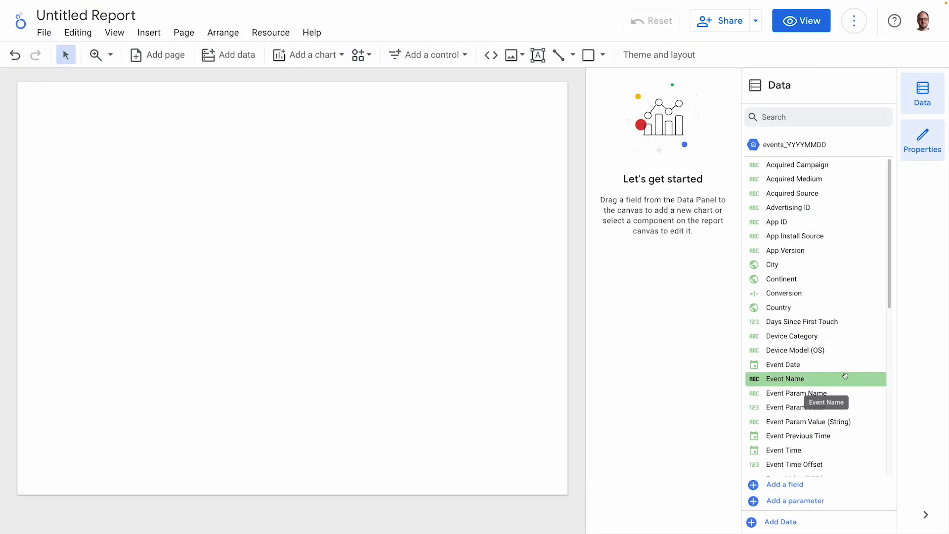
- Add an Event Name table, stretch it to the page width, and fit the row-number column
{"action": "left_click_drag", "start_coordinate": [815, 378], "coordinate": [28, 90]}
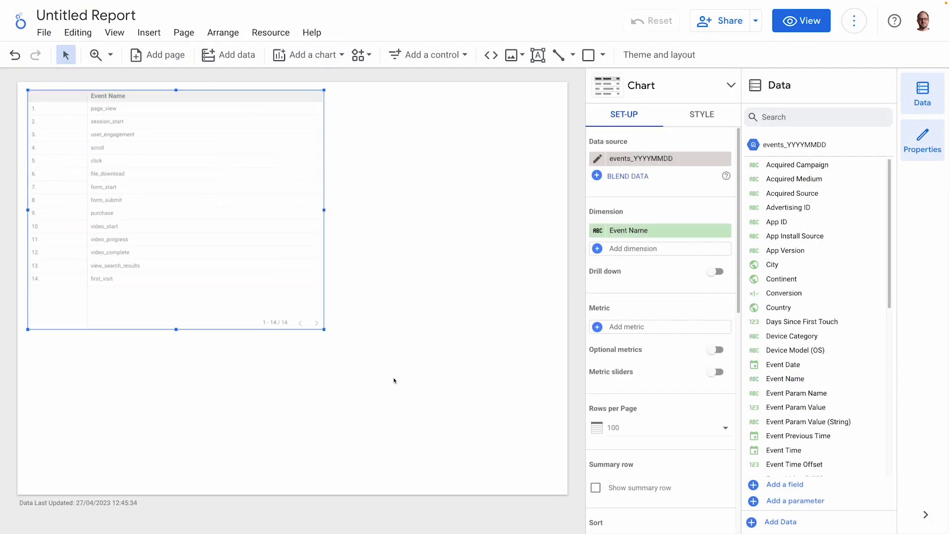
{"action": "left_click_drag", "start_coordinate": [324, 329], "coordinate": [568, 492]}
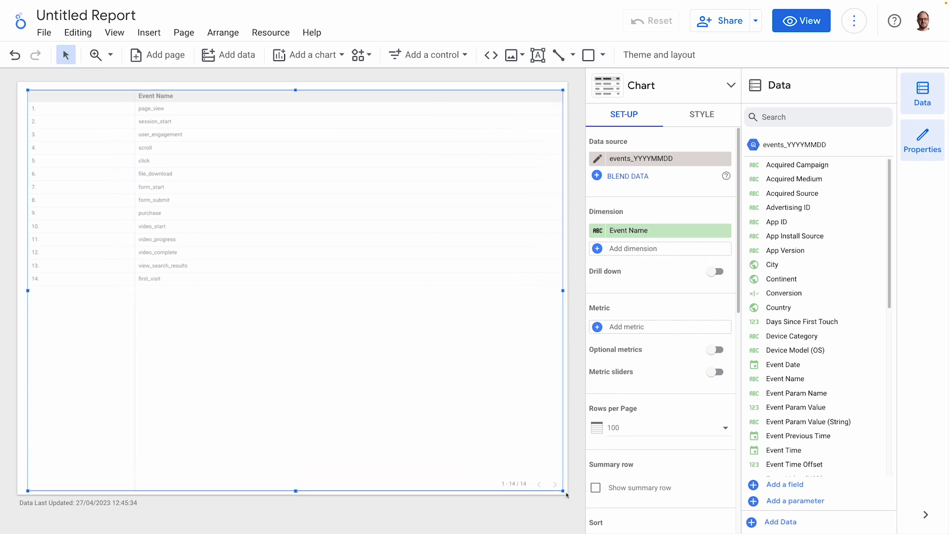
{"action": "double_click", "coordinate": [137, 96]}
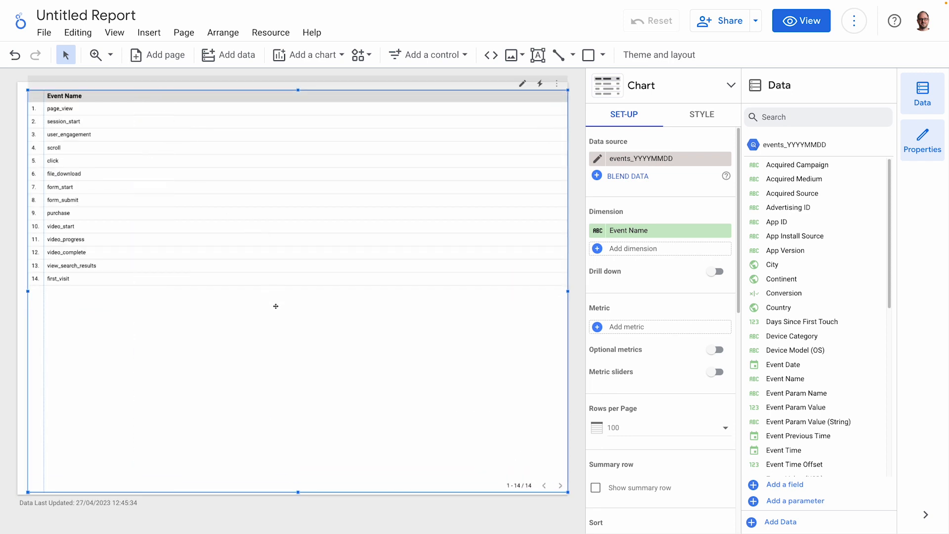
- Sort the table by Event Name in ascending order
{"action": "scroll", "coordinate": [645, 451], "scroll_direction": "down", "scroll_amount": 2}
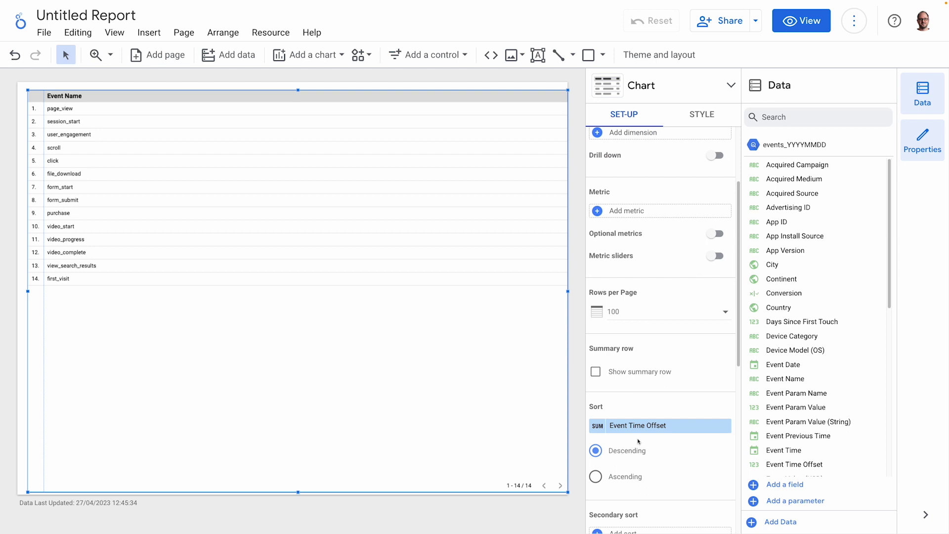
{"action": "left_click", "coordinate": [637, 428]}
{"action": "left_click", "coordinate": [648, 377]}
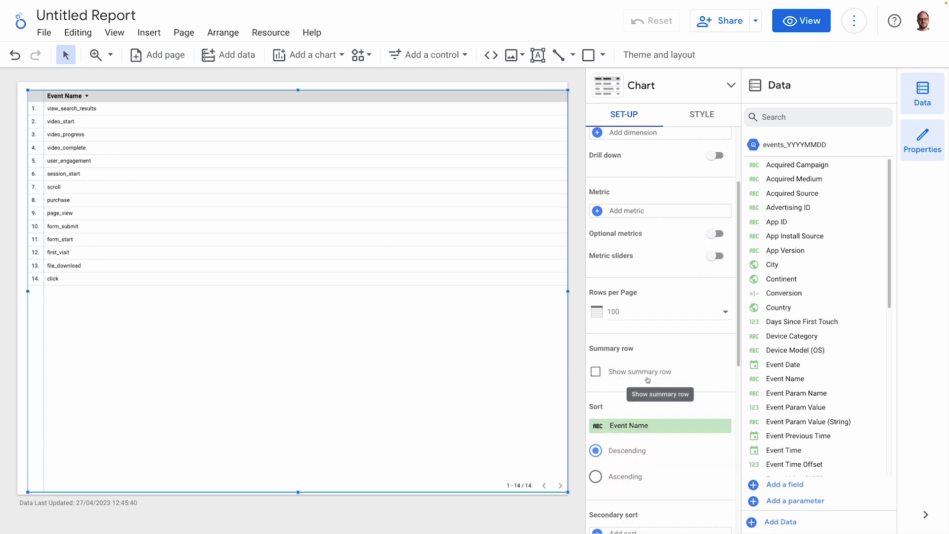
{"action": "left_click", "coordinate": [625, 477]}
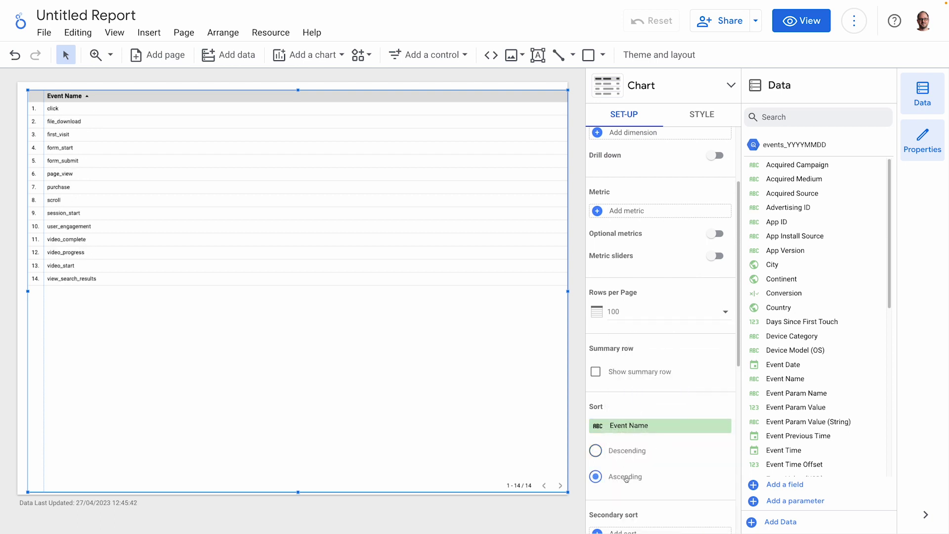
{"action": "left_click", "coordinate": [512, 507]}
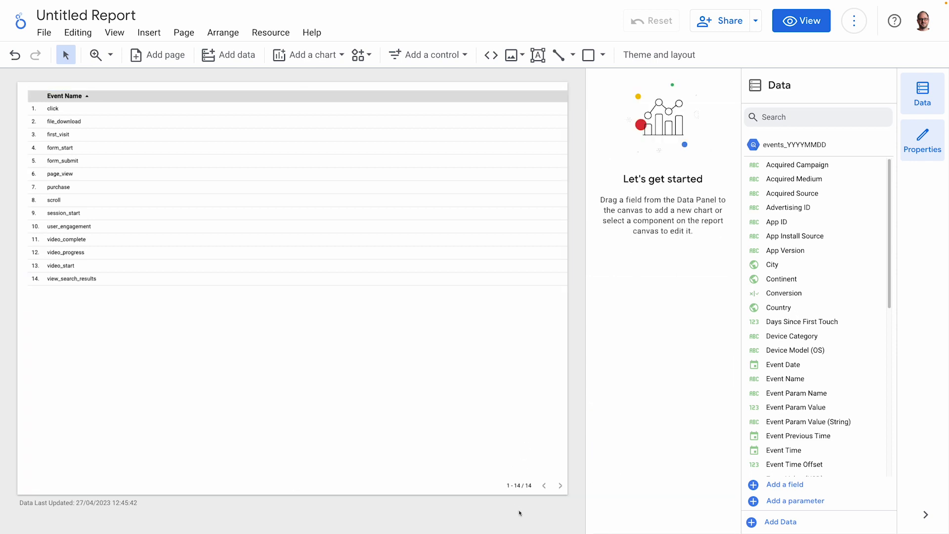
{"action": "left_click", "coordinate": [391, 335]}
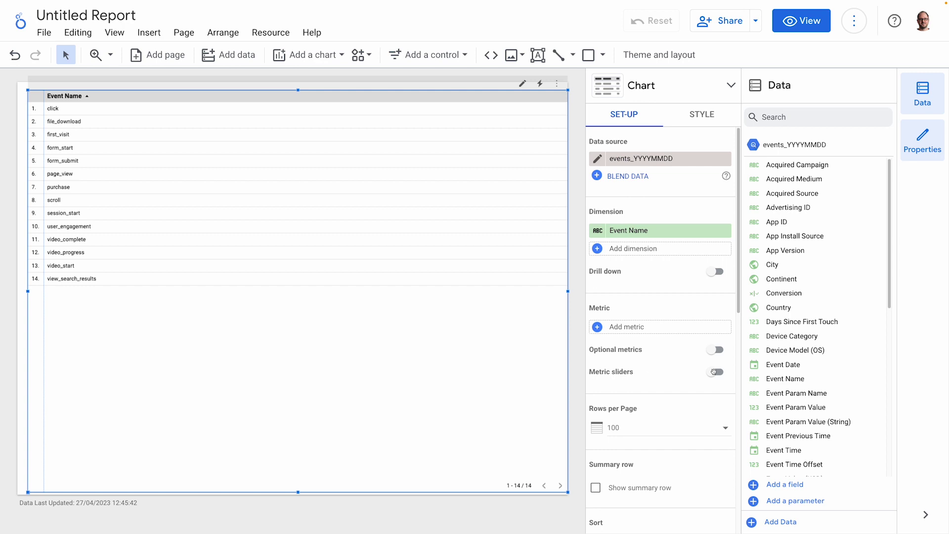
- Add Event Param Name as a second table dimension and widen its column
{"action": "left_click_drag", "start_coordinate": [796, 393], "coordinate": [380, 303]}
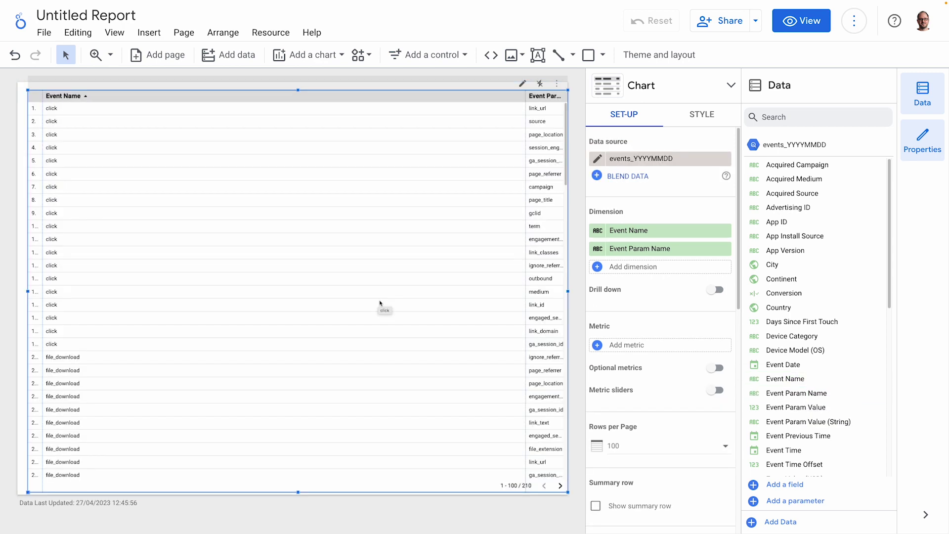
{"action": "left_click_drag", "start_coordinate": [525, 96], "coordinate": [262, 96]}
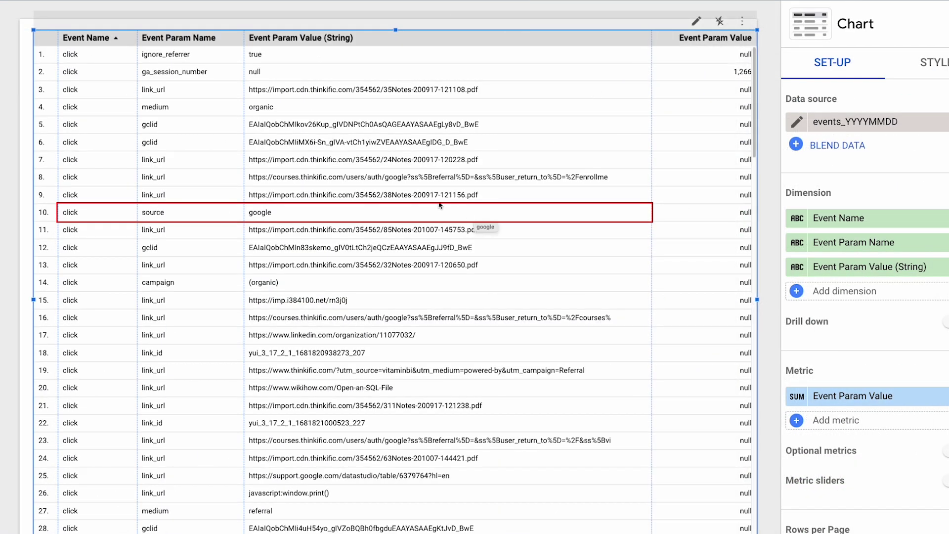
{"action": "scroll", "coordinate": [439, 205], "scroll_direction": "down", "scroll_amount": 6}
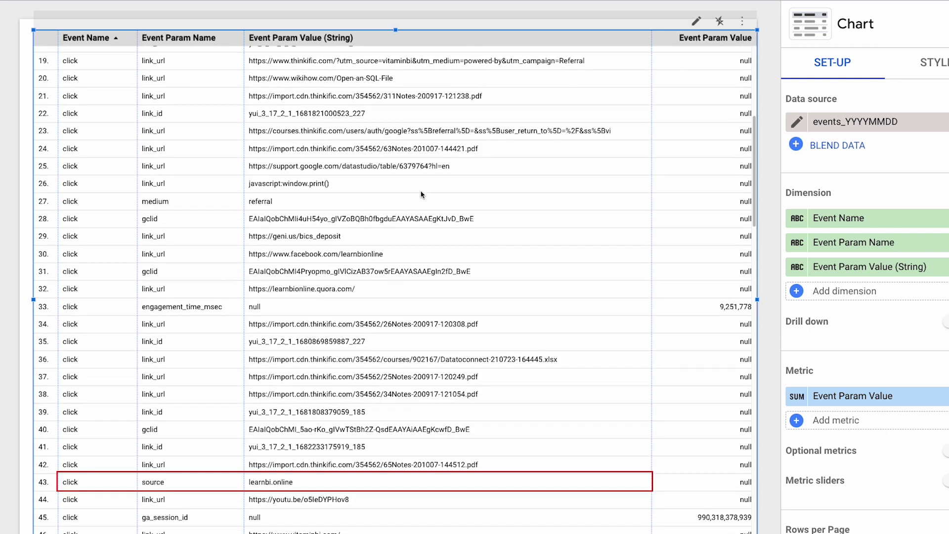
{"action": "scroll", "coordinate": [422, 194], "scroll_direction": "down", "scroll_amount": 4}
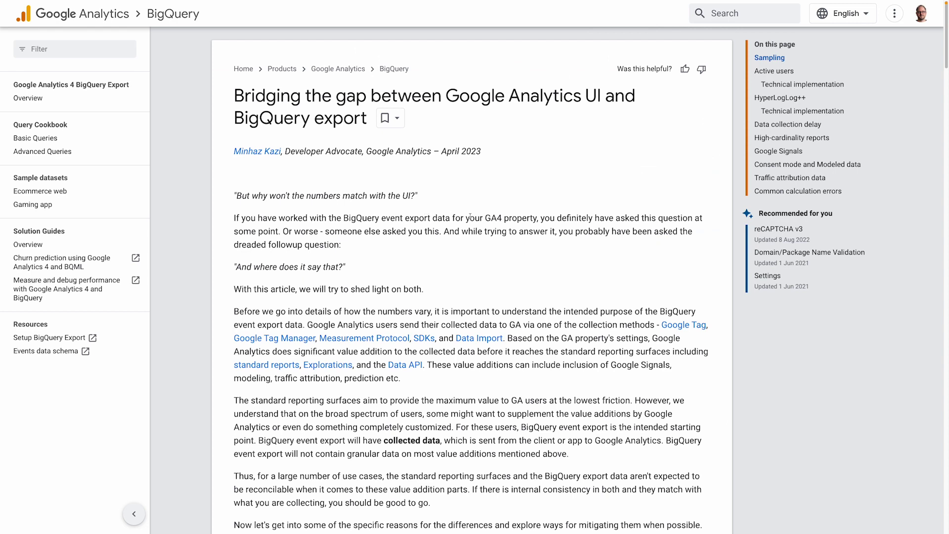
{"action": "scroll", "coordinate": [485, 220], "scroll_direction": "down", "scroll_amount": 9}
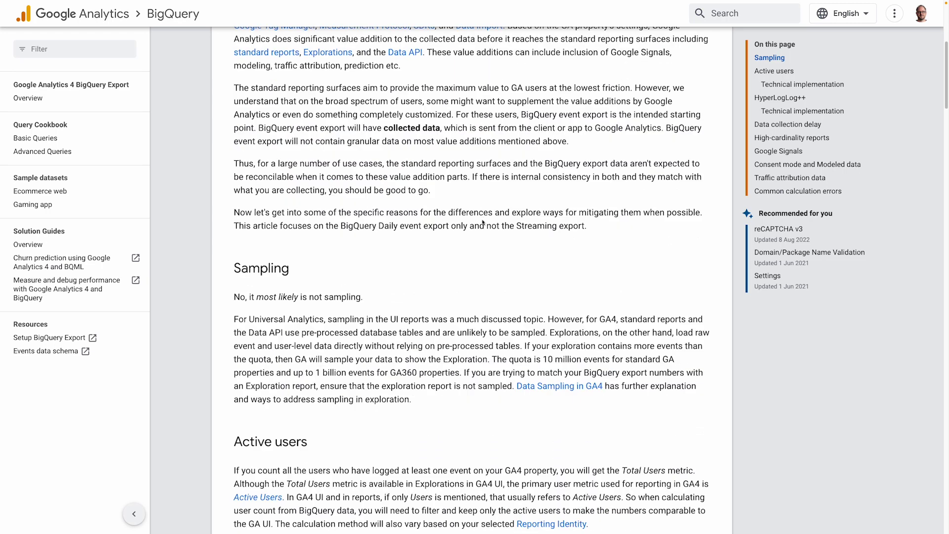
{"action": "scroll", "coordinate": [482, 222], "scroll_direction": "down", "scroll_amount": 20}
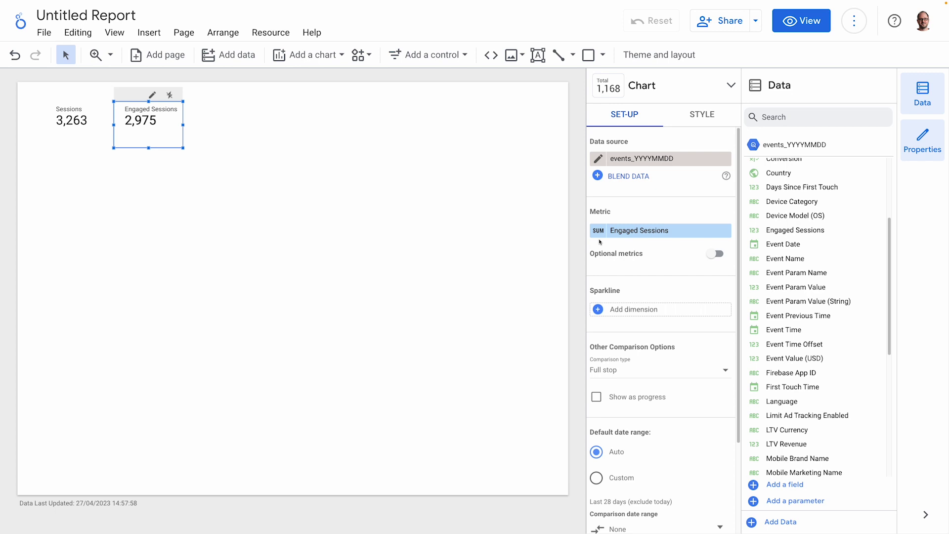
- Select the Sessions scorecard
{"action": "left_click", "coordinate": [72, 132]}
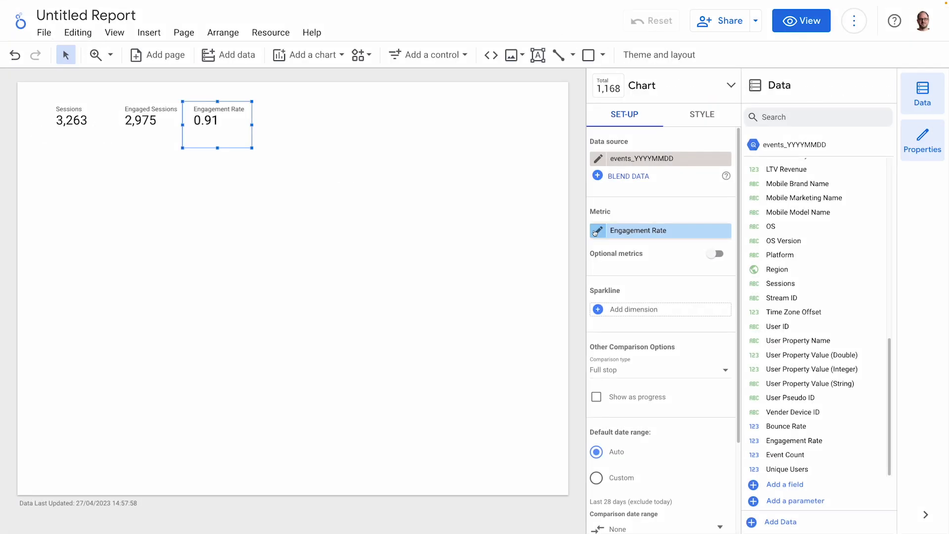
- Format the Engagement Rate scorecard's metric as a percentage, showing 91.17%
{"action": "left_click", "coordinate": [600, 230]}
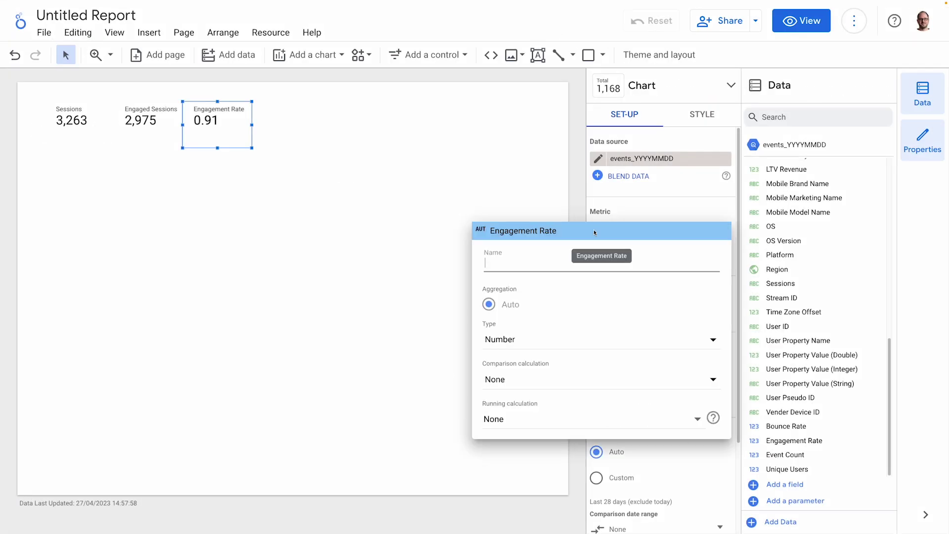
{"action": "left_click", "coordinate": [595, 340]}
{"action": "mouse_move", "coordinate": [595, 345]}
{"action": "left_click", "coordinate": [712, 370]}
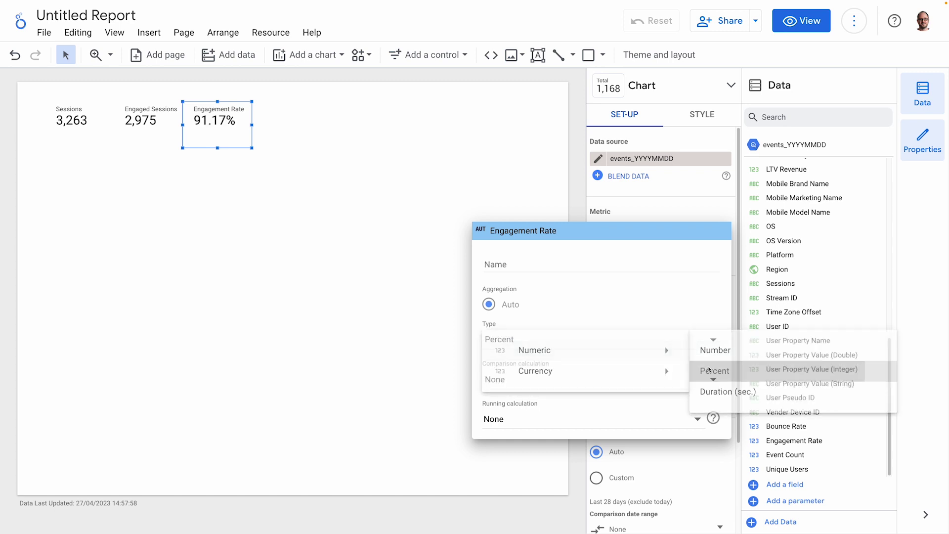
{"action": "left_click", "coordinate": [434, 389]}
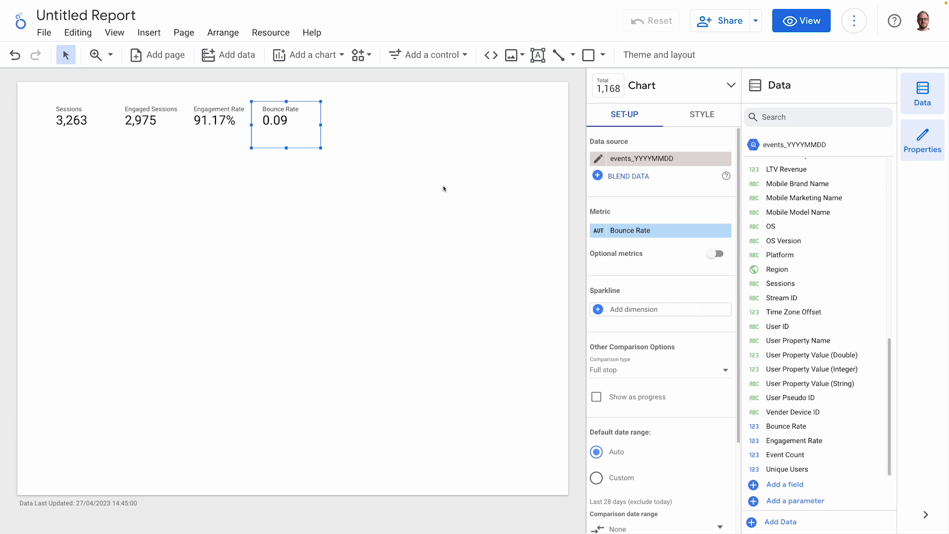
- Format the Bounce Rate scorecard's metric as a percentage, showing 8.83%
{"action": "left_click", "coordinate": [597, 231]}
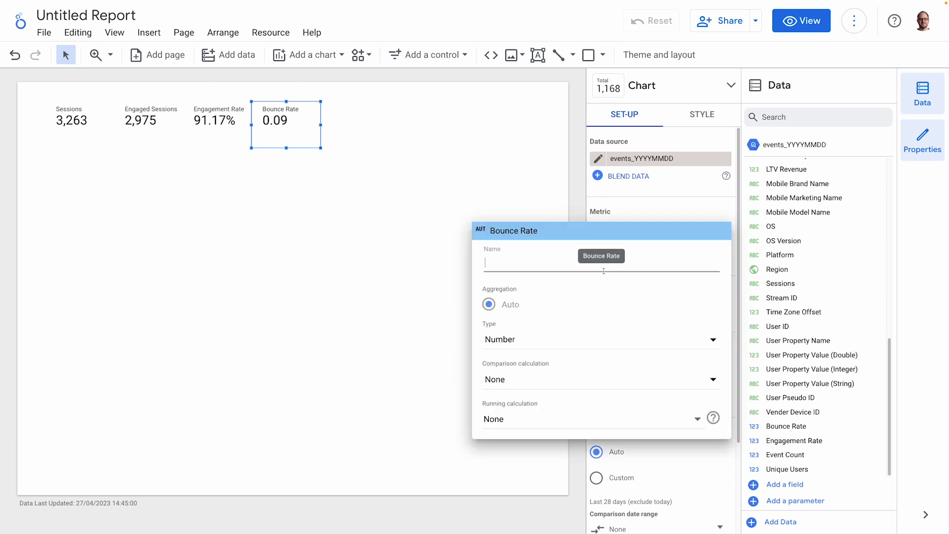
{"action": "left_click", "coordinate": [605, 348]}
{"action": "mouse_move", "coordinate": [605, 351]}
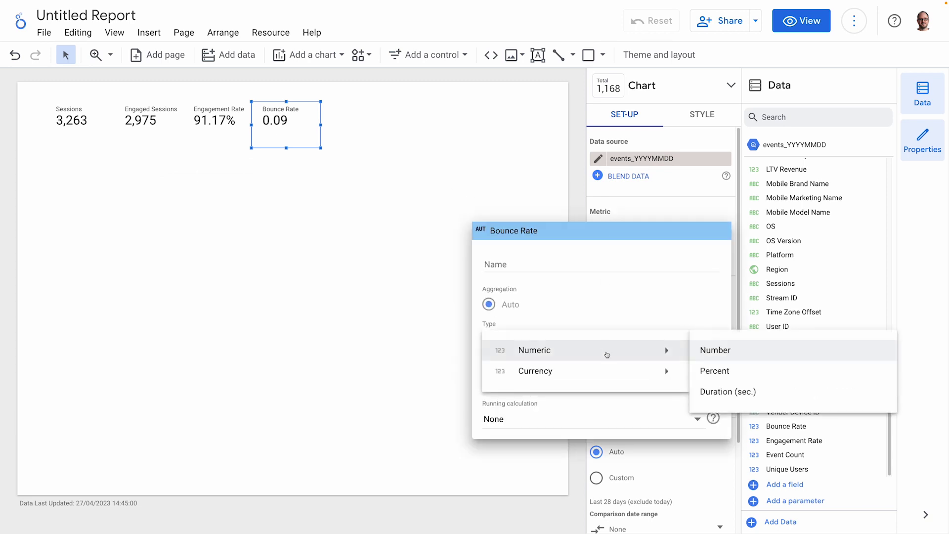
{"action": "left_click", "coordinate": [739, 371]}
{"action": "left_click", "coordinate": [365, 298]}
{"action": "left_click", "coordinate": [365, 298]}
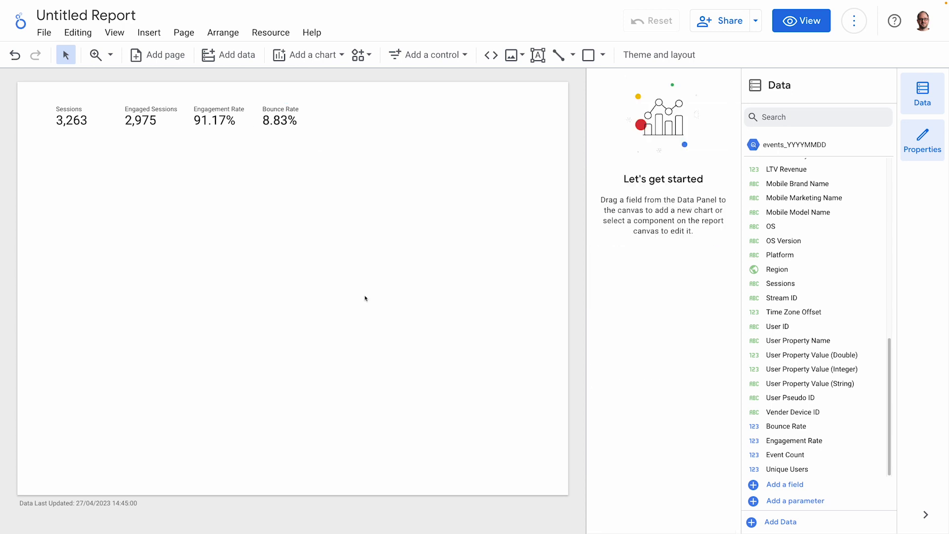